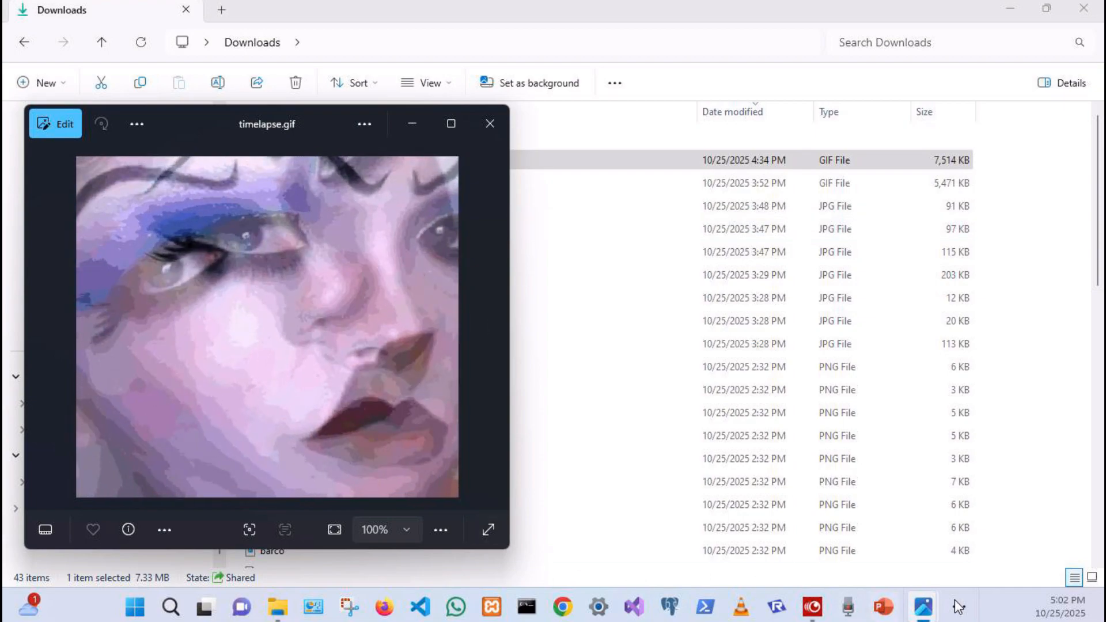
Switch to GIMP and check that G'MIC-Qt is available among the filters.
click(966, 614)
click(1003, 563)
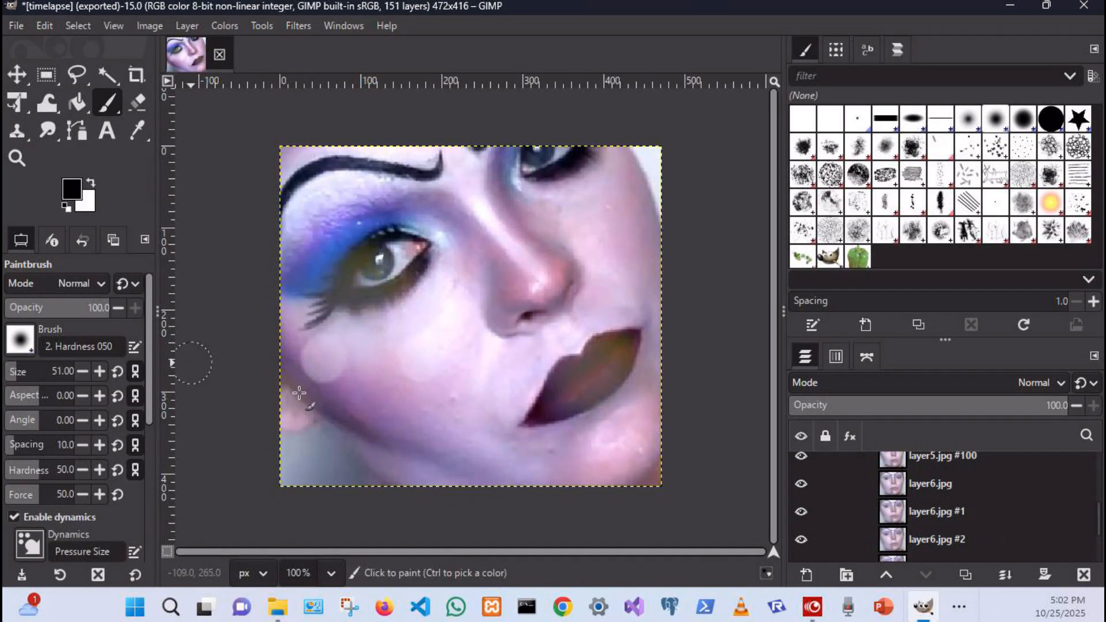
click(297, 24)
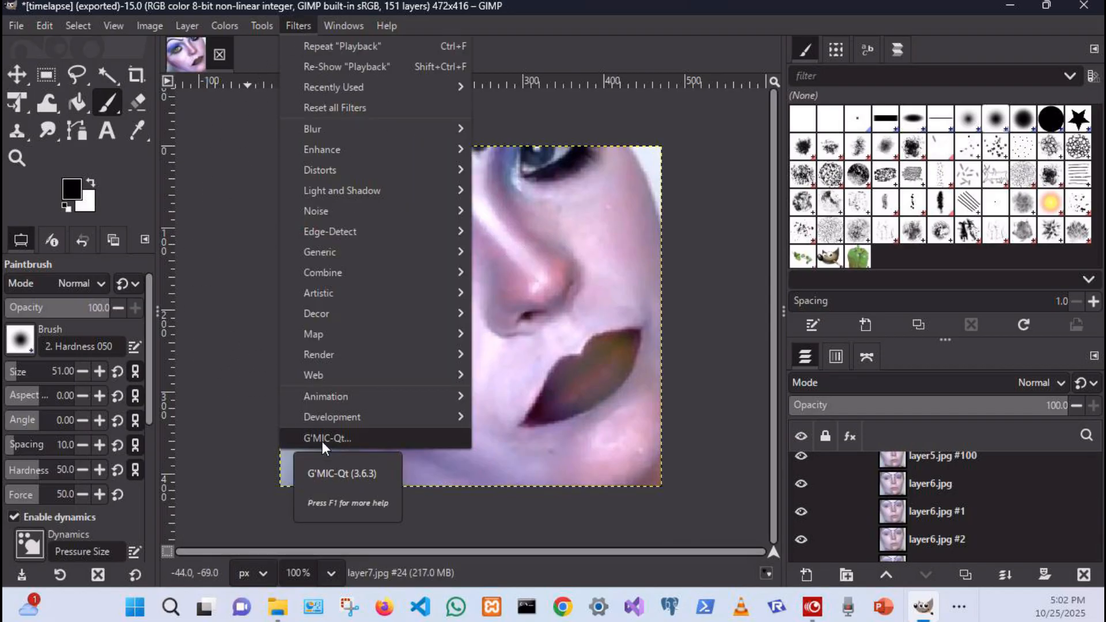
click(721, 139)
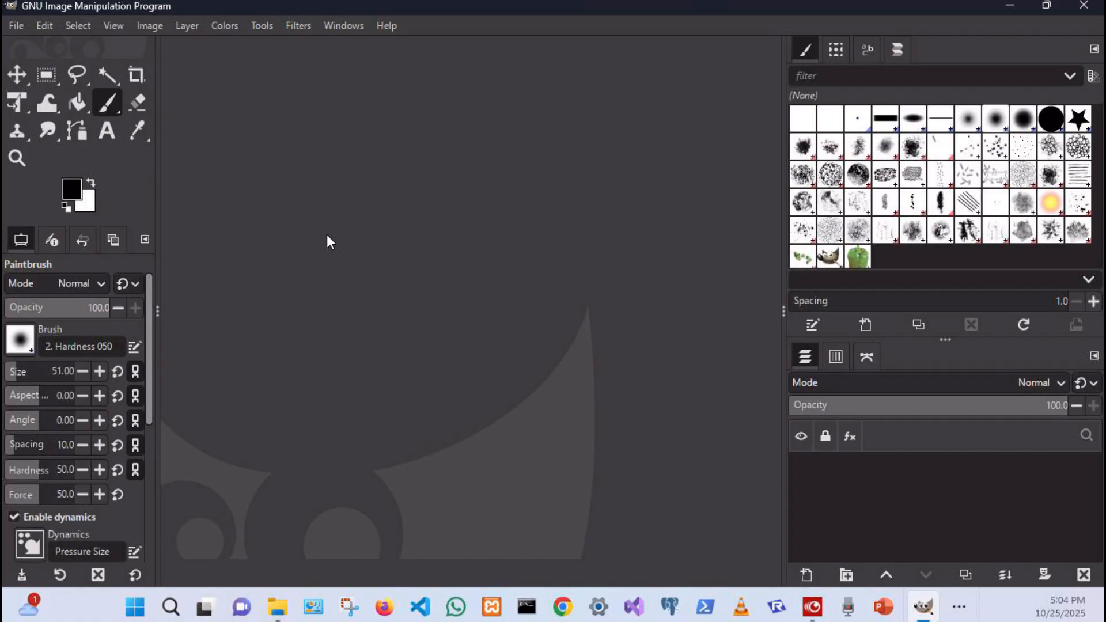
Open layer1.jpg from the Art folder as the first layer of a new image.
click(18, 24)
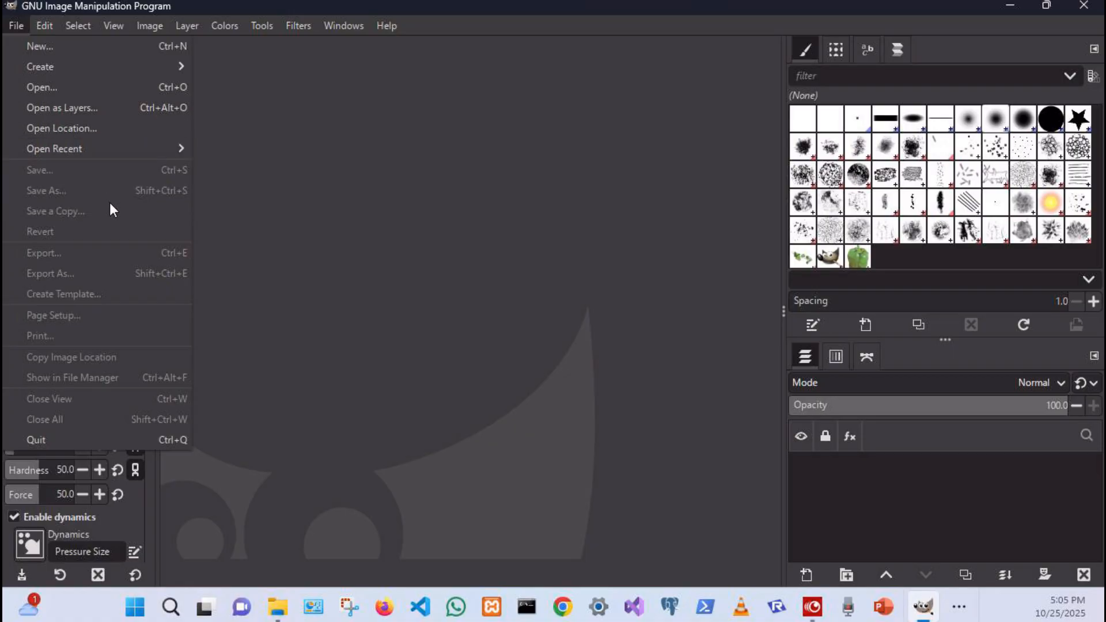
click(63, 107)
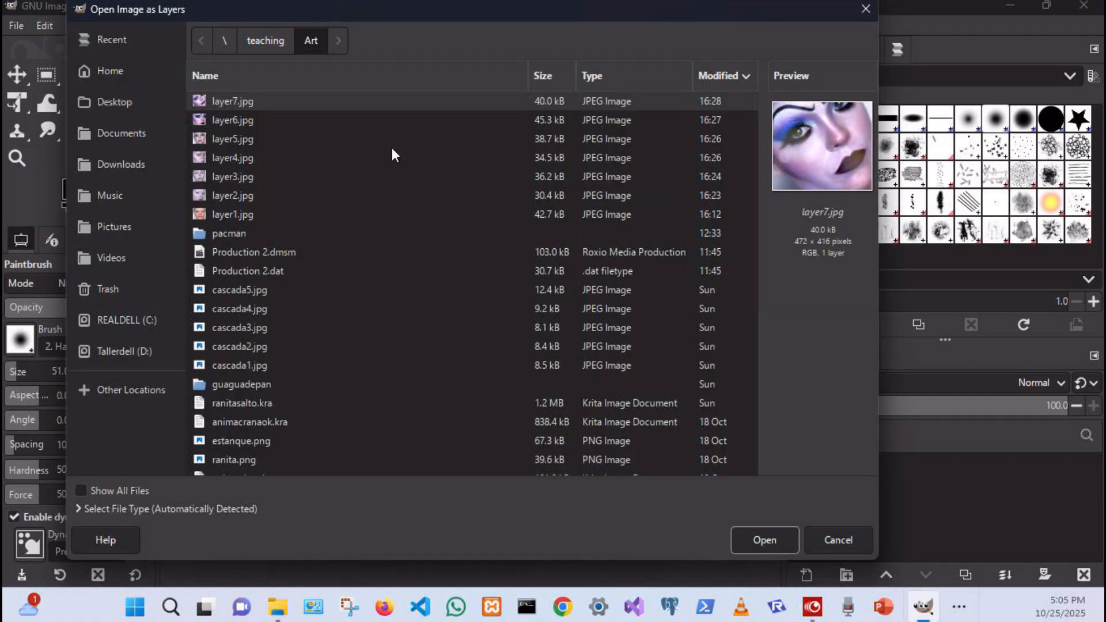
click(238, 215)
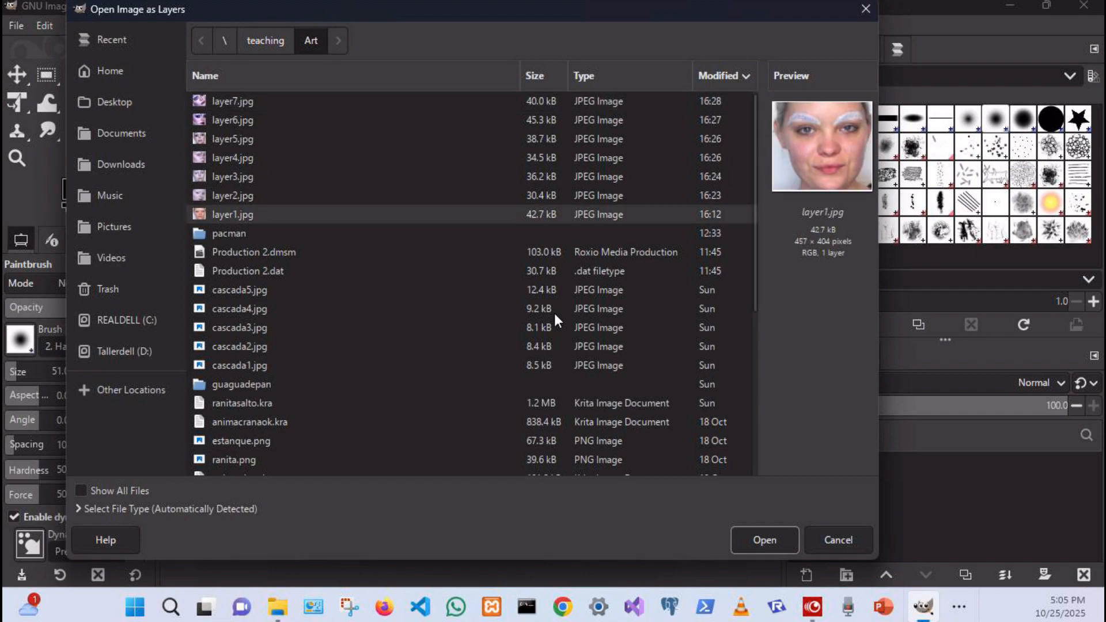
click(773, 540)
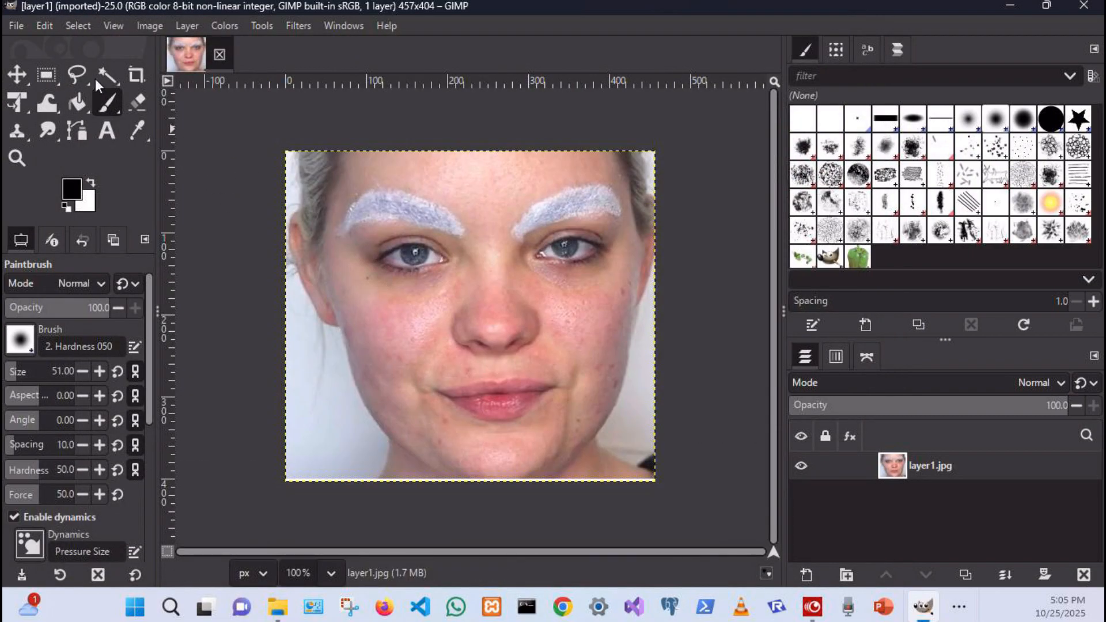
Add layer2.jpg from the Art folder to the image as a new layer.
click(17, 25)
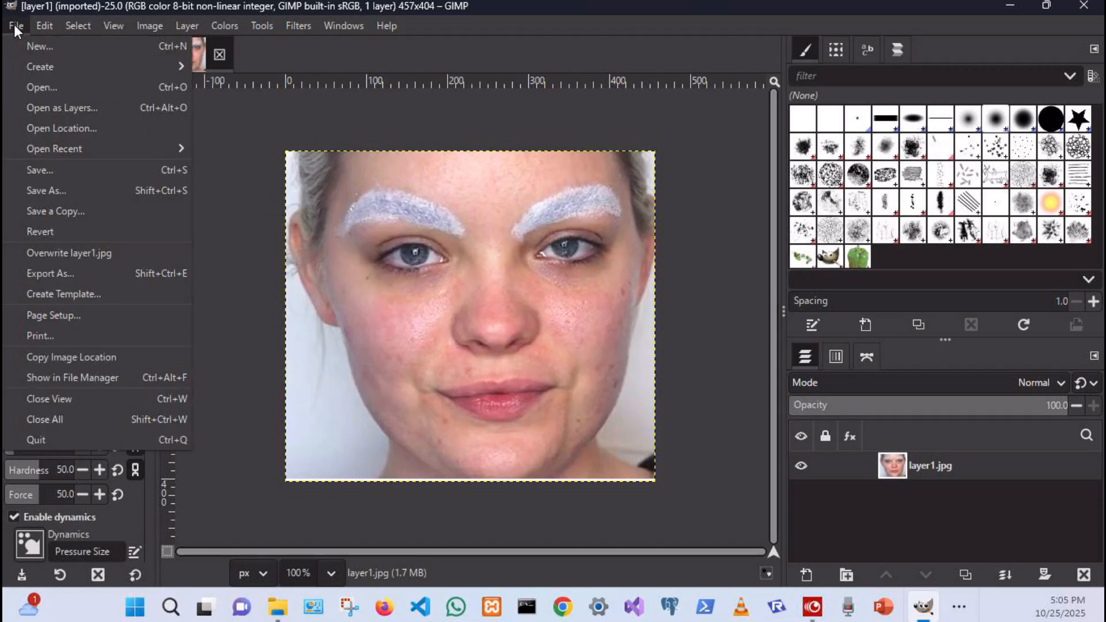
click(57, 107)
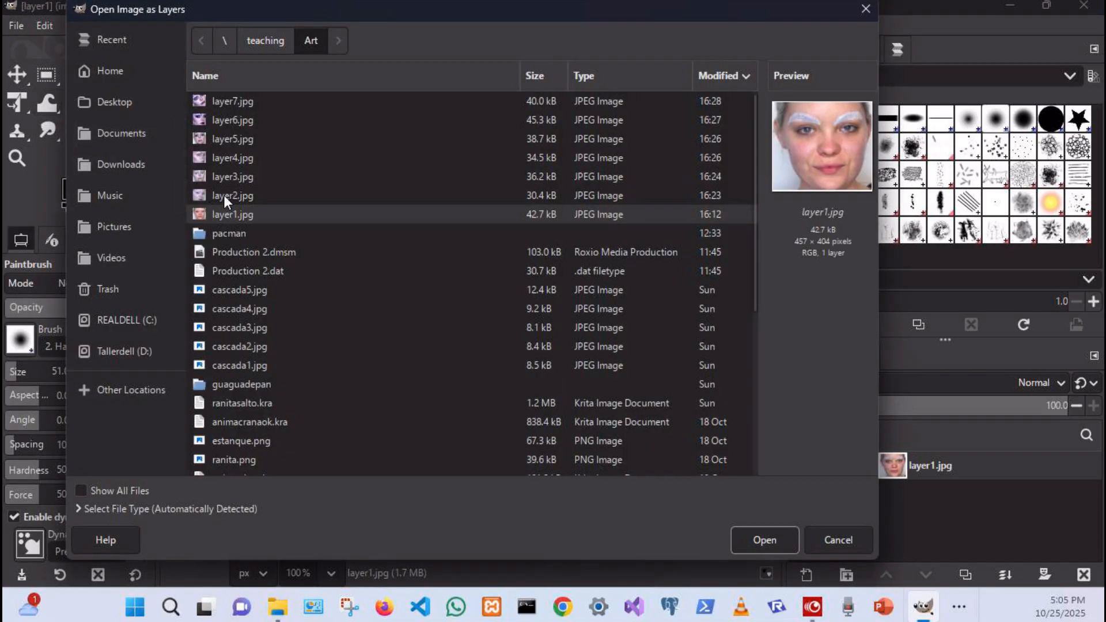
click(224, 196)
click(781, 552)
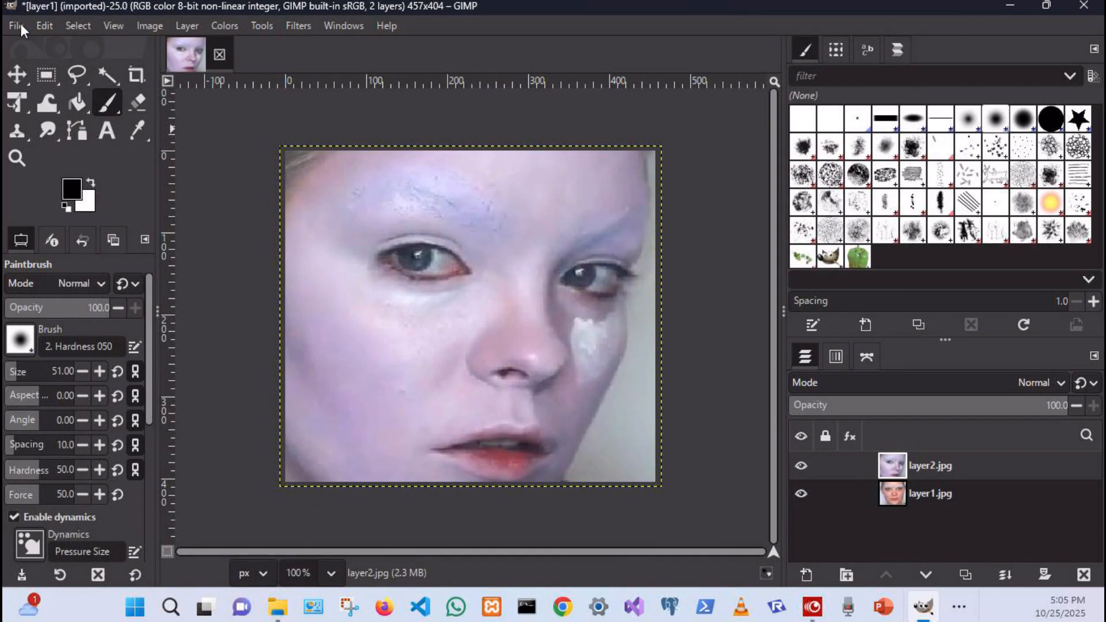
Add layer3.jpg from the Art folder to the image as a new layer.
click(11, 24)
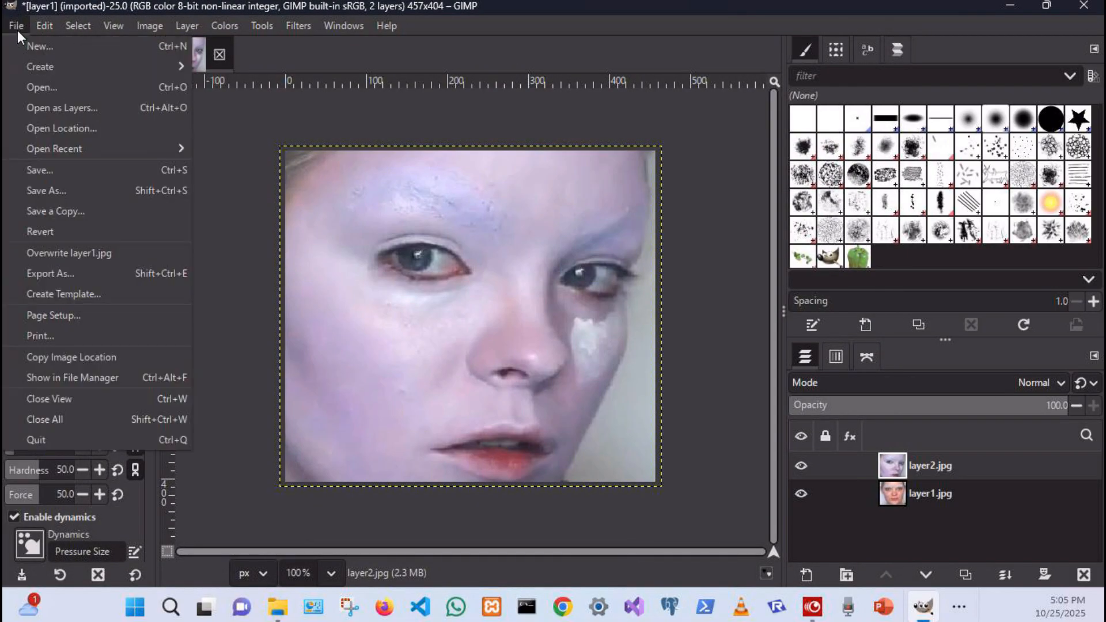
click(72, 107)
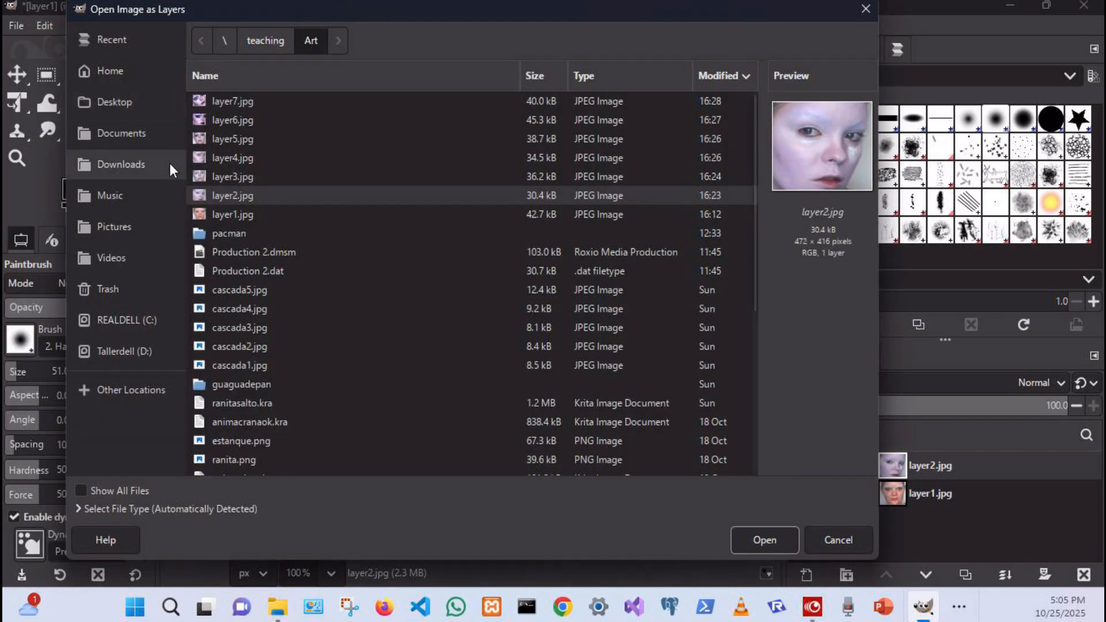
click(235, 179)
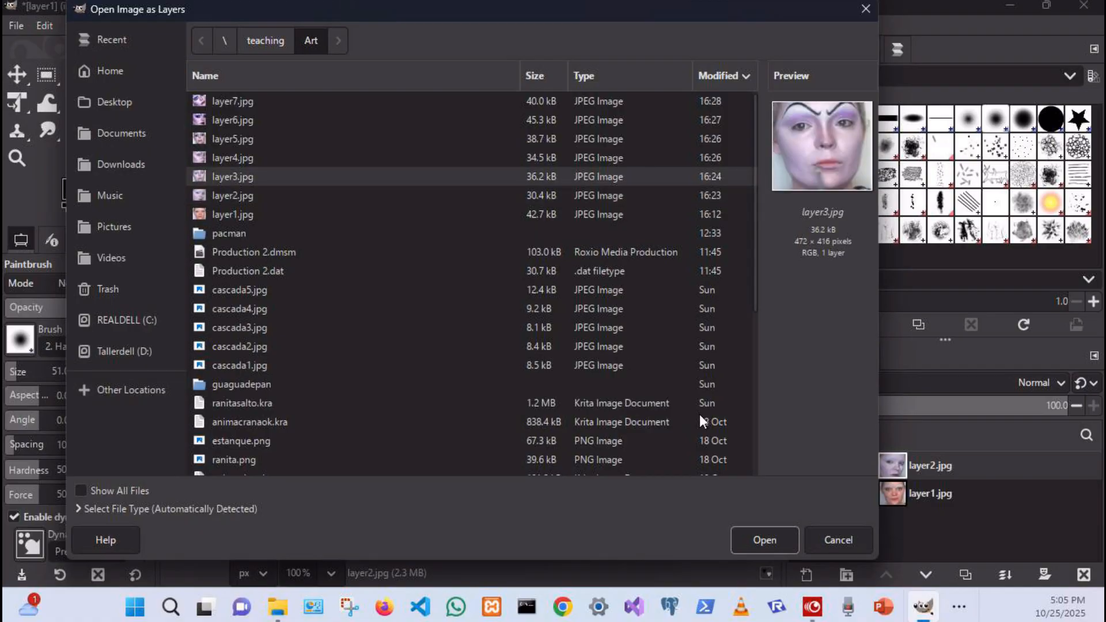
click(784, 537)
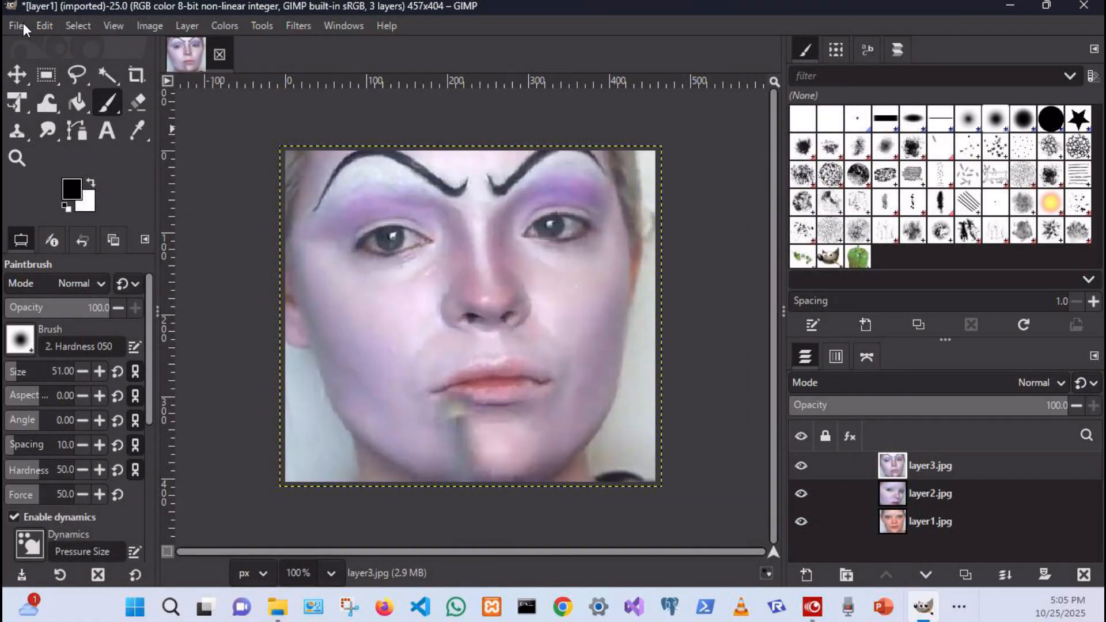
Add layer4.jpg from the Art folder to the image as a new layer.
click(23, 24)
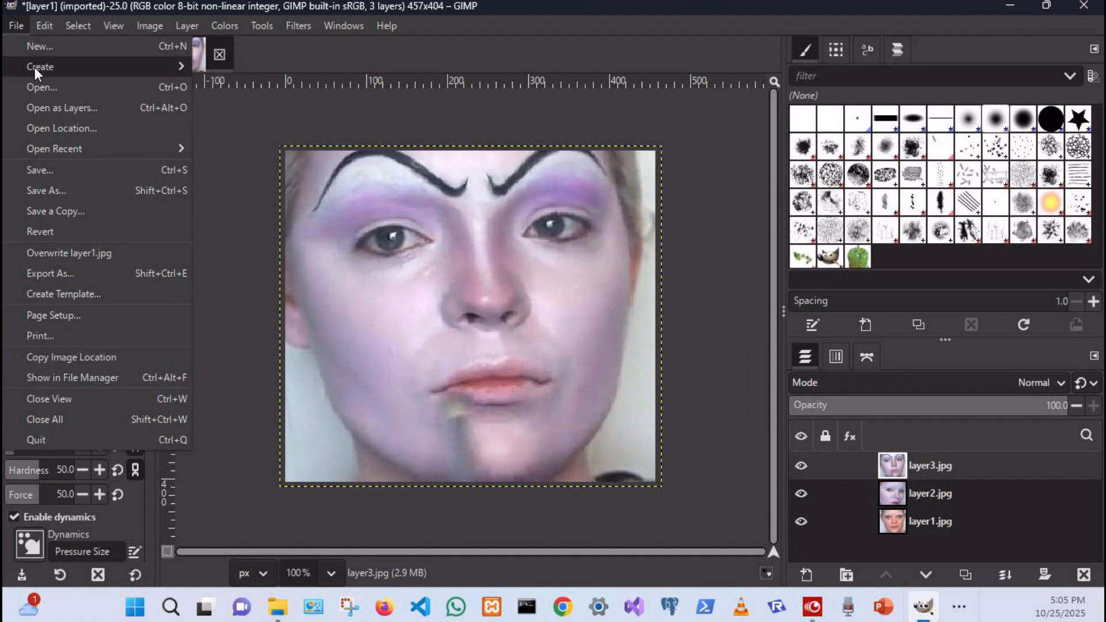
click(51, 108)
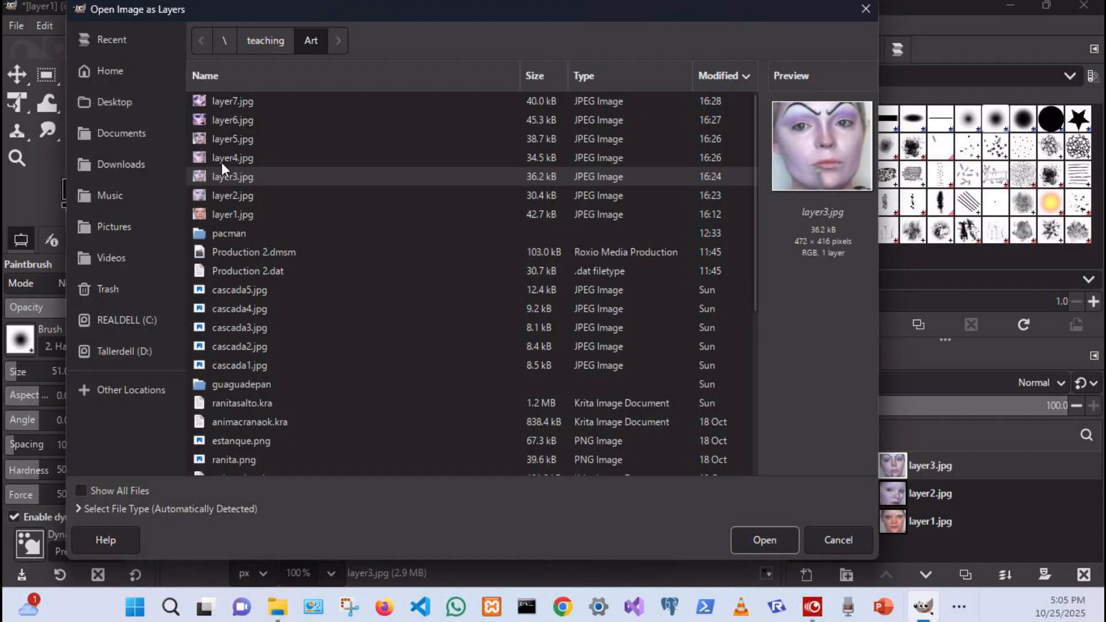
click(222, 158)
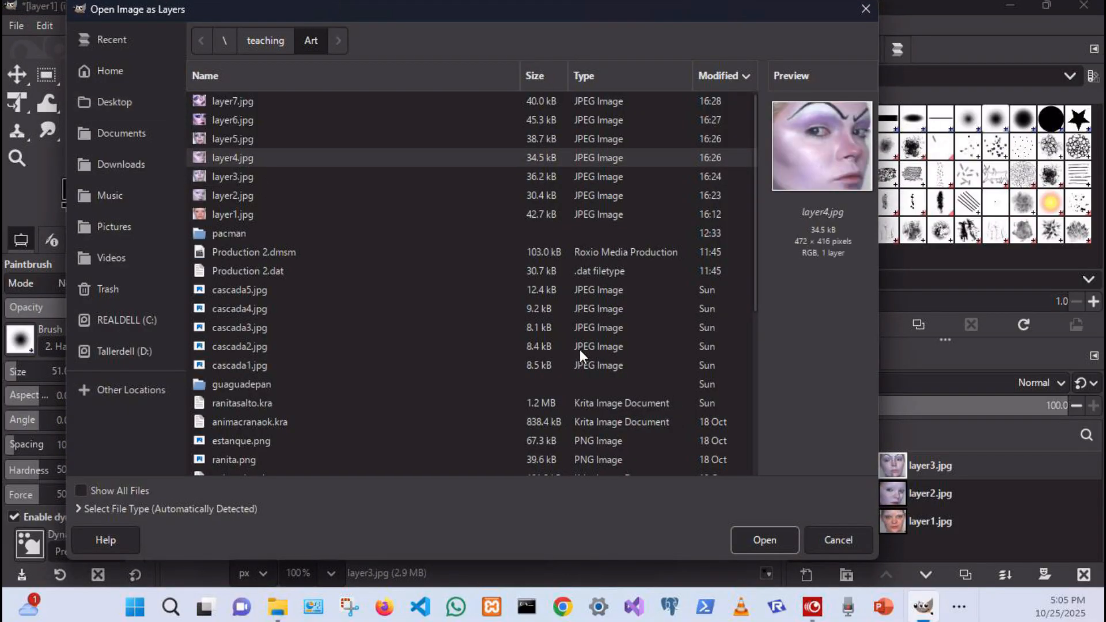
click(764, 540)
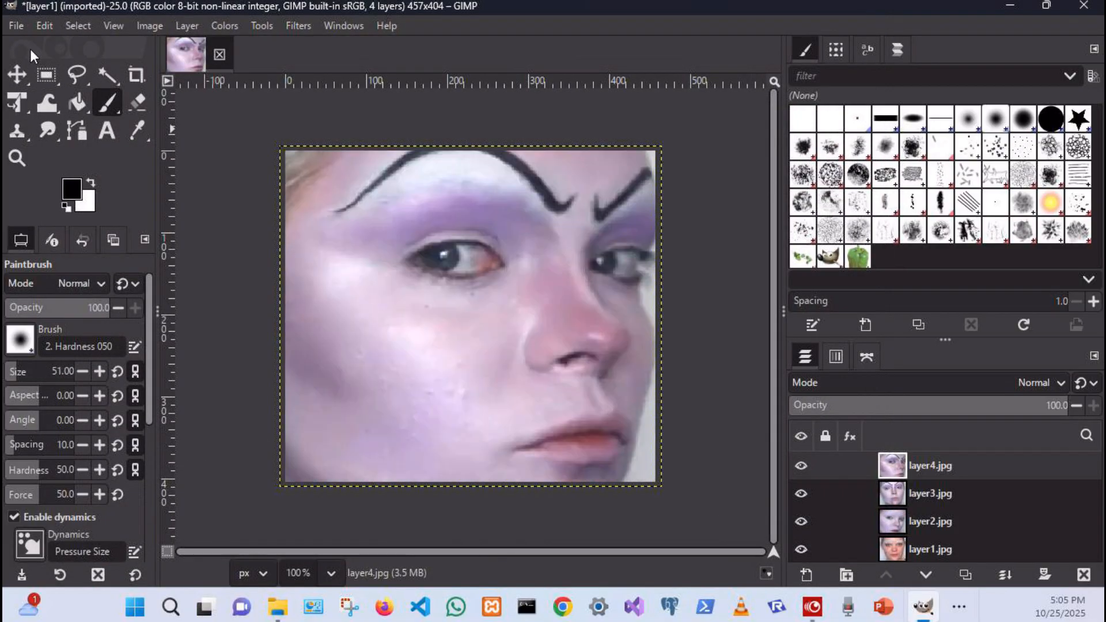
Add layer5.jpg from the Art folder to the image as a new layer.
click(16, 24)
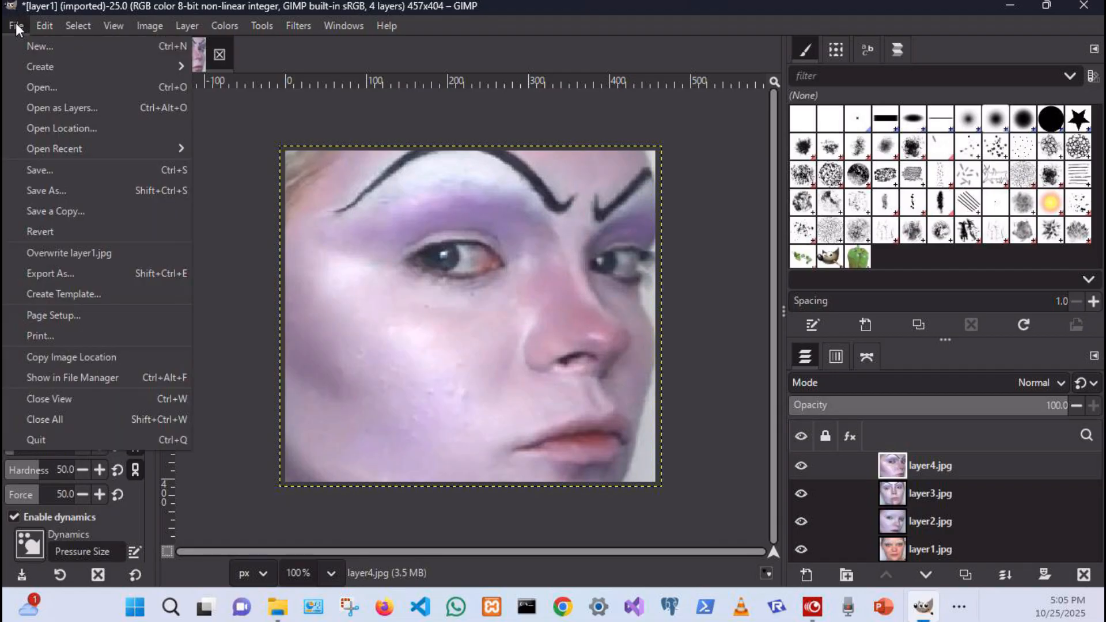
click(58, 108)
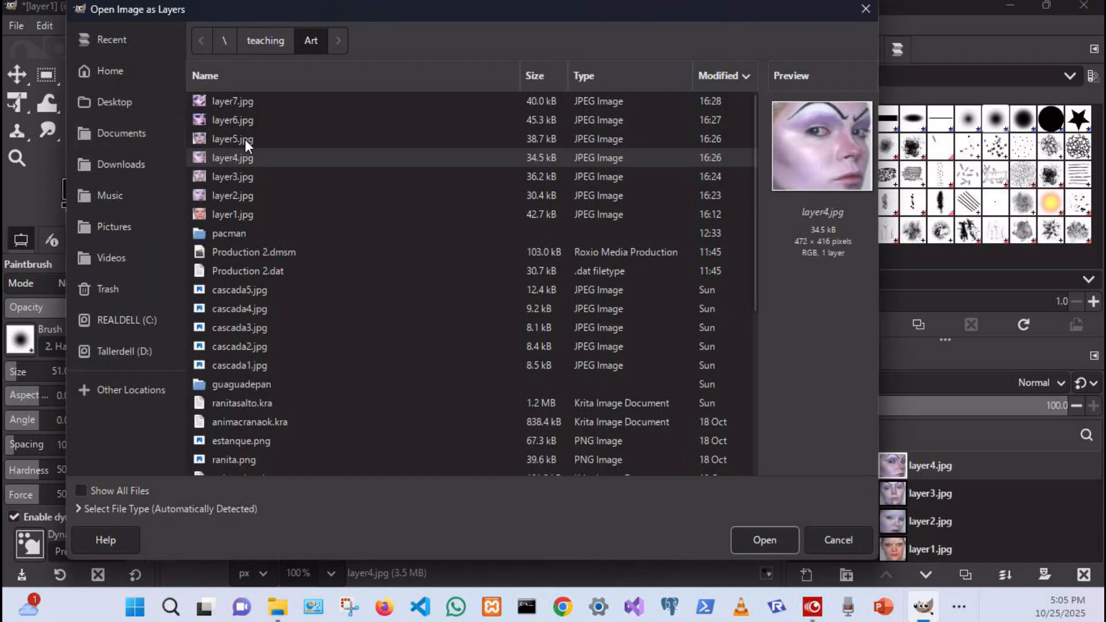
click(245, 139)
click(777, 536)
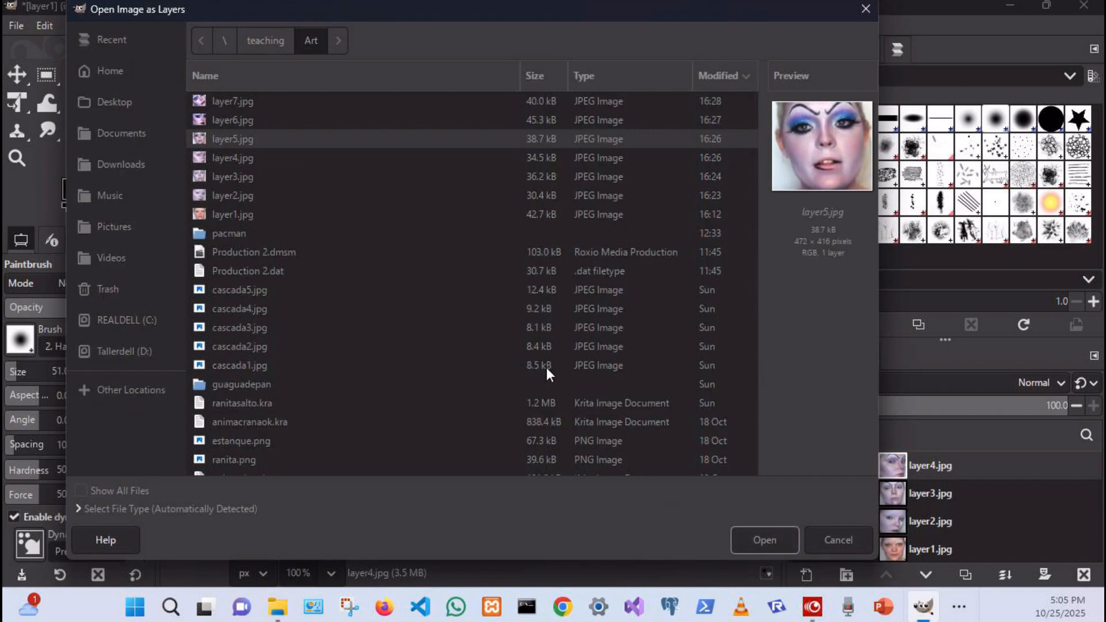
Add layer6.jpg from the Art folder to the image as a new layer.
click(15, 25)
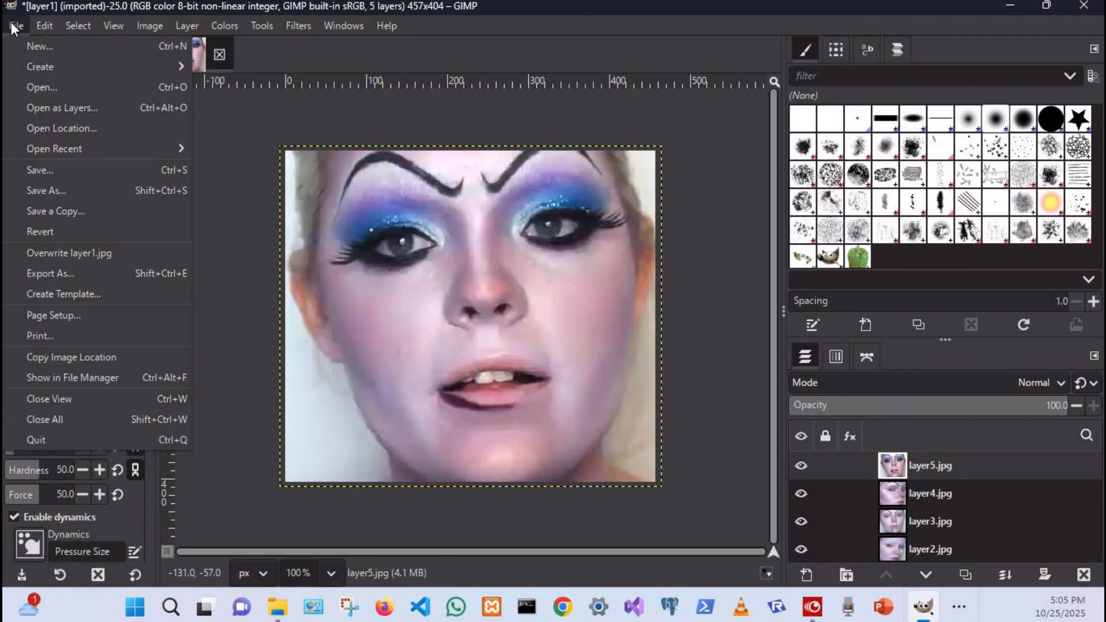
click(58, 109)
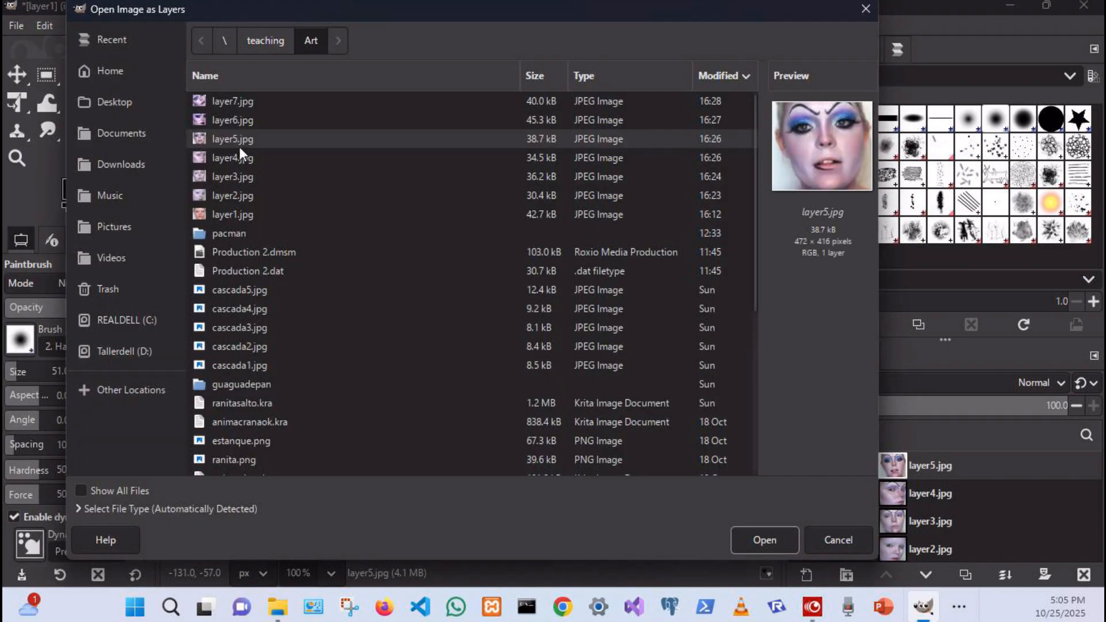
click(239, 117)
click(756, 540)
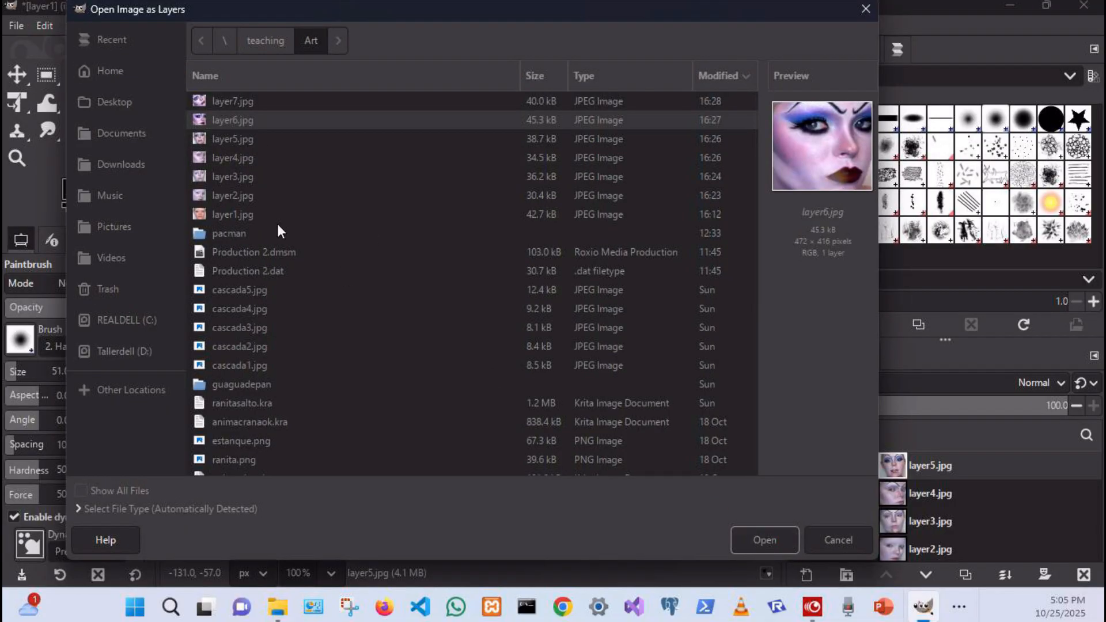
Add layer7.jpg as a new layer and review the layer stack down to layer1.jpg.
click(14, 25)
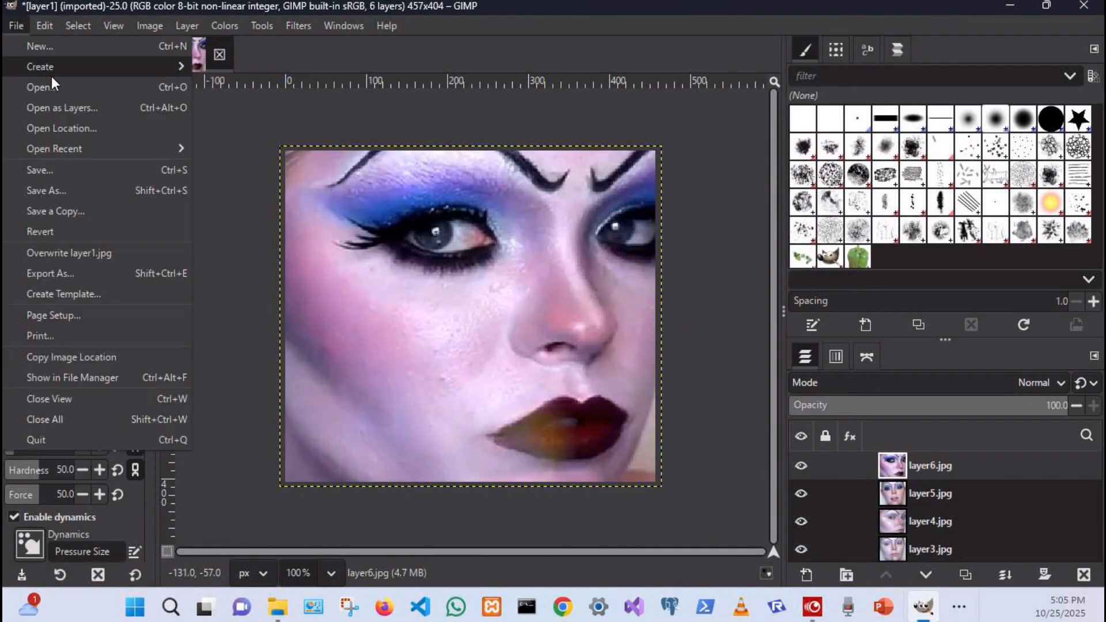
click(75, 107)
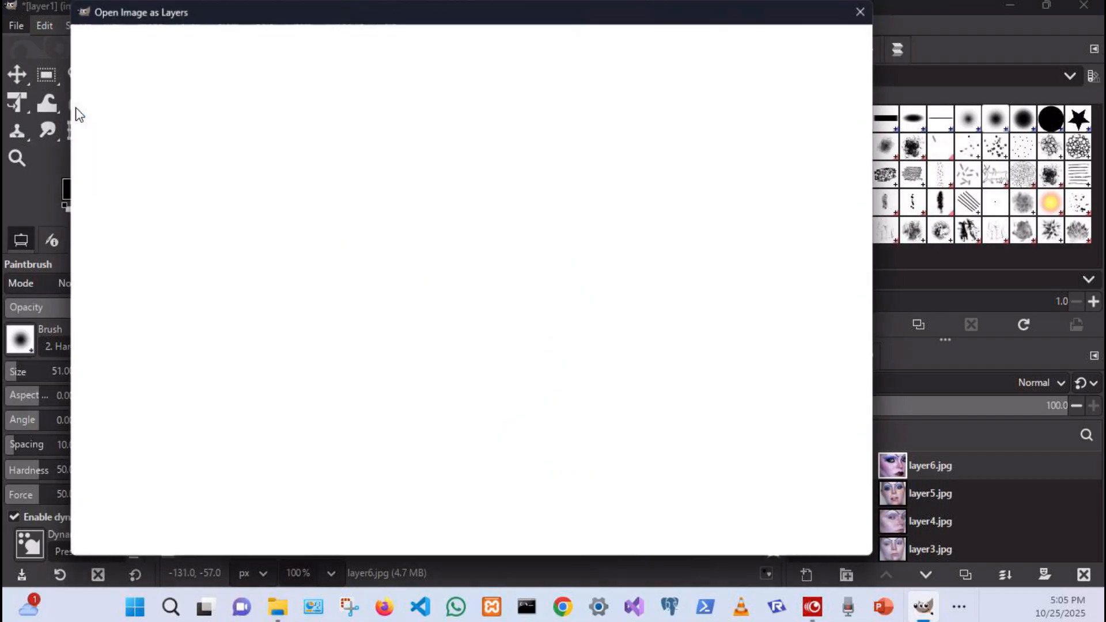
click(230, 102)
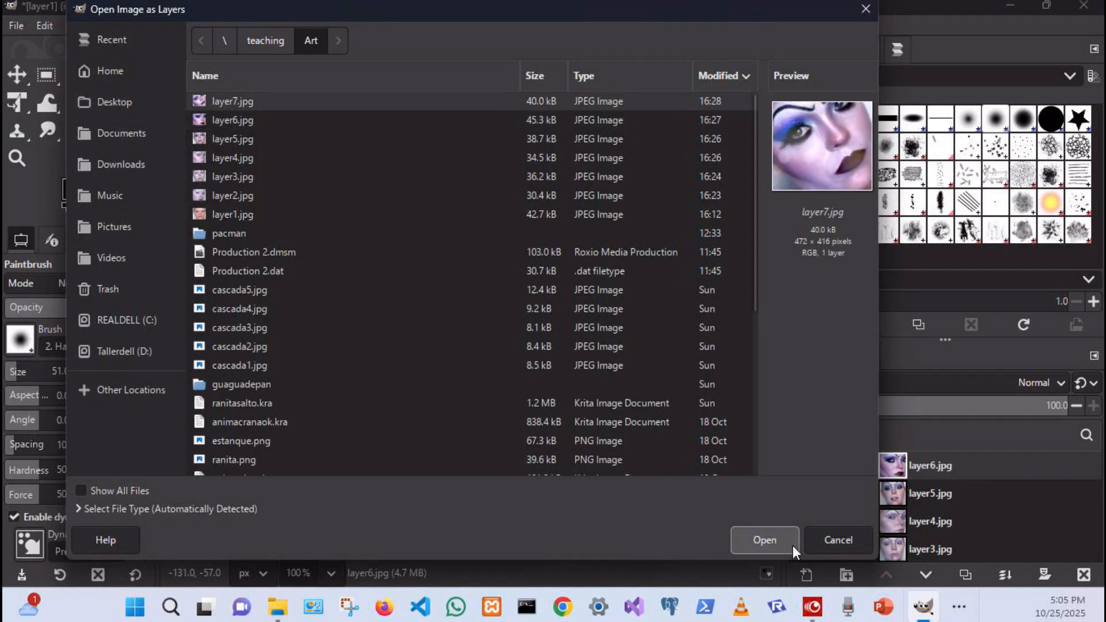
click(765, 540)
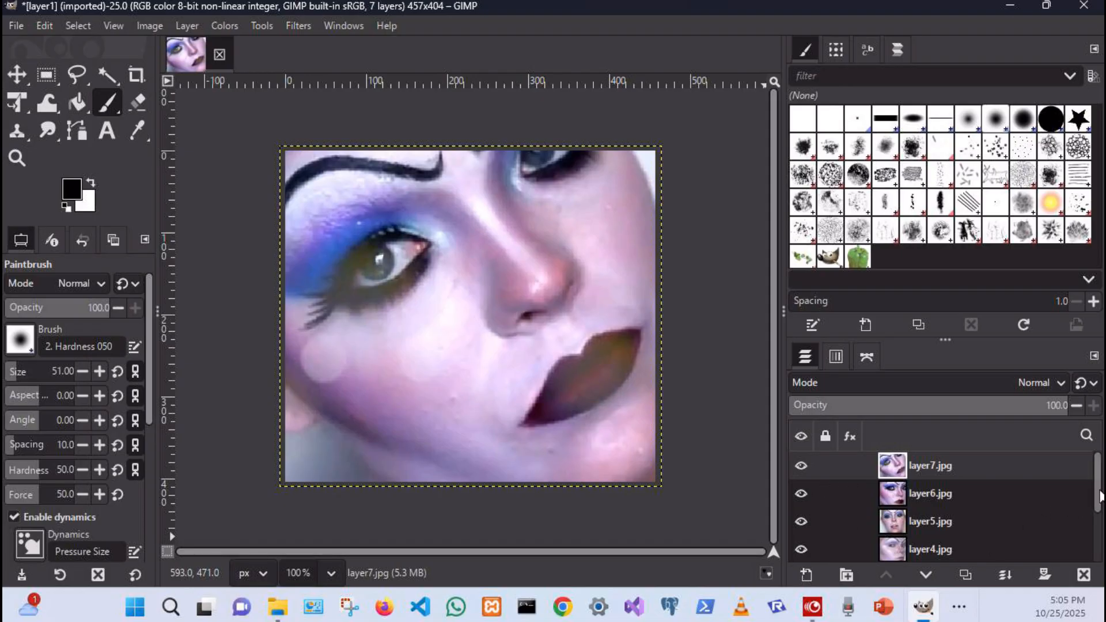
drag(1099, 491, 1097, 556)
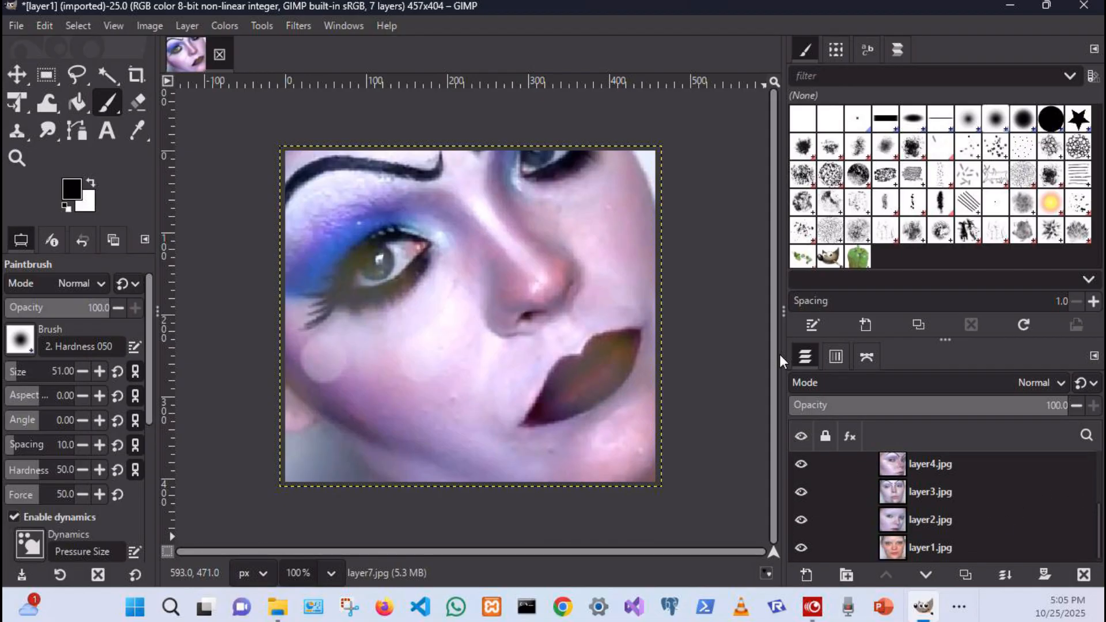
Open the G'MIC-Qt filters, select Morph Layers and review its smoothness and precision settings.
click(304, 28)
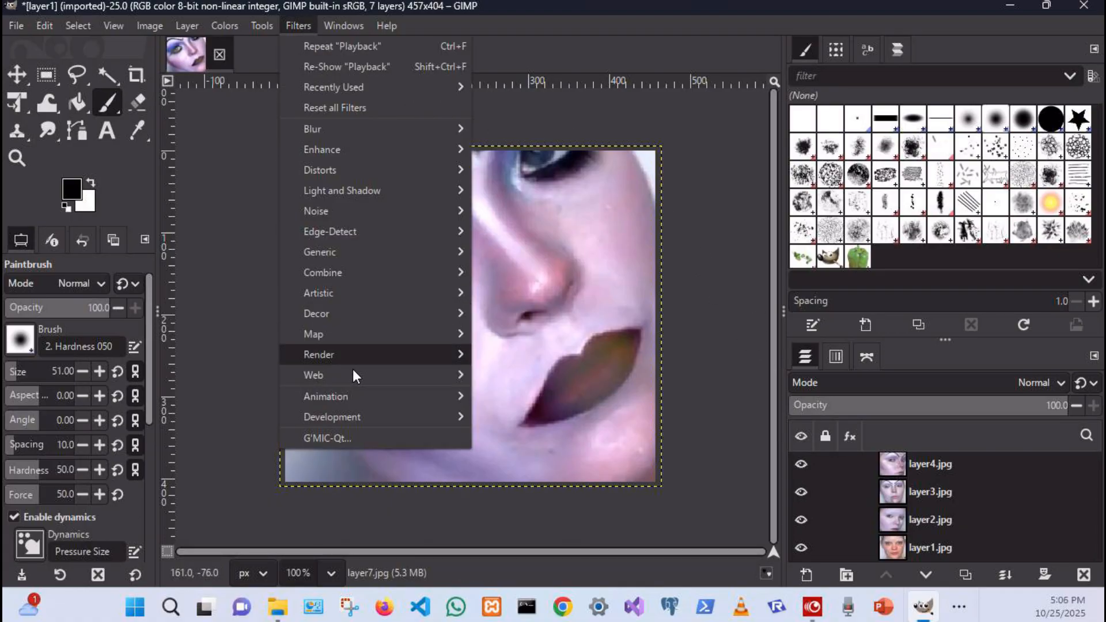
click(342, 439)
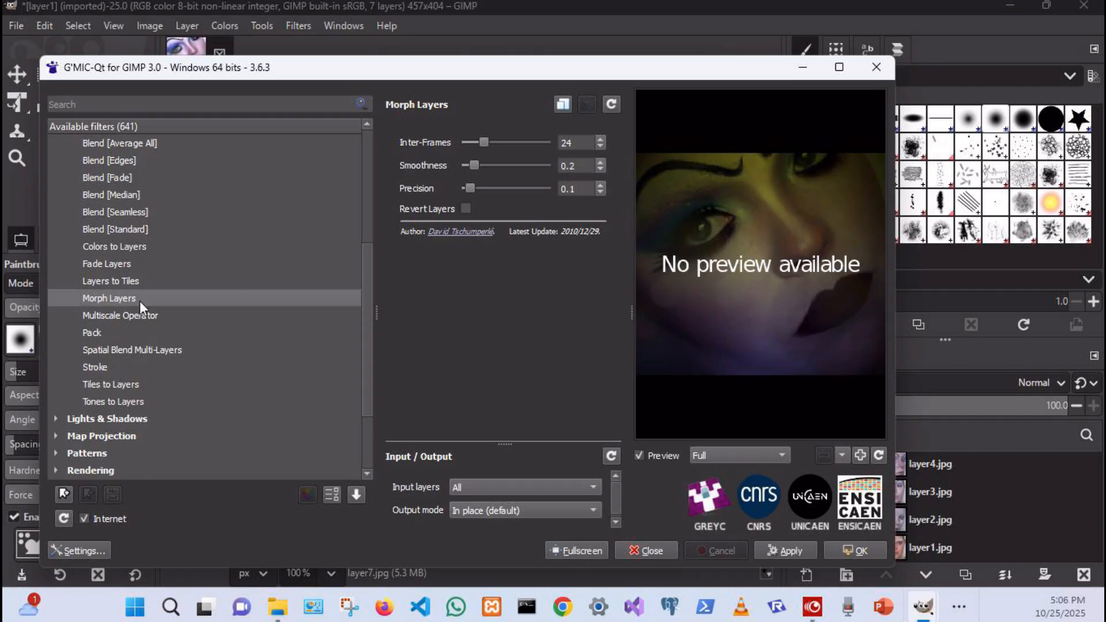
click(577, 165)
click(582, 186)
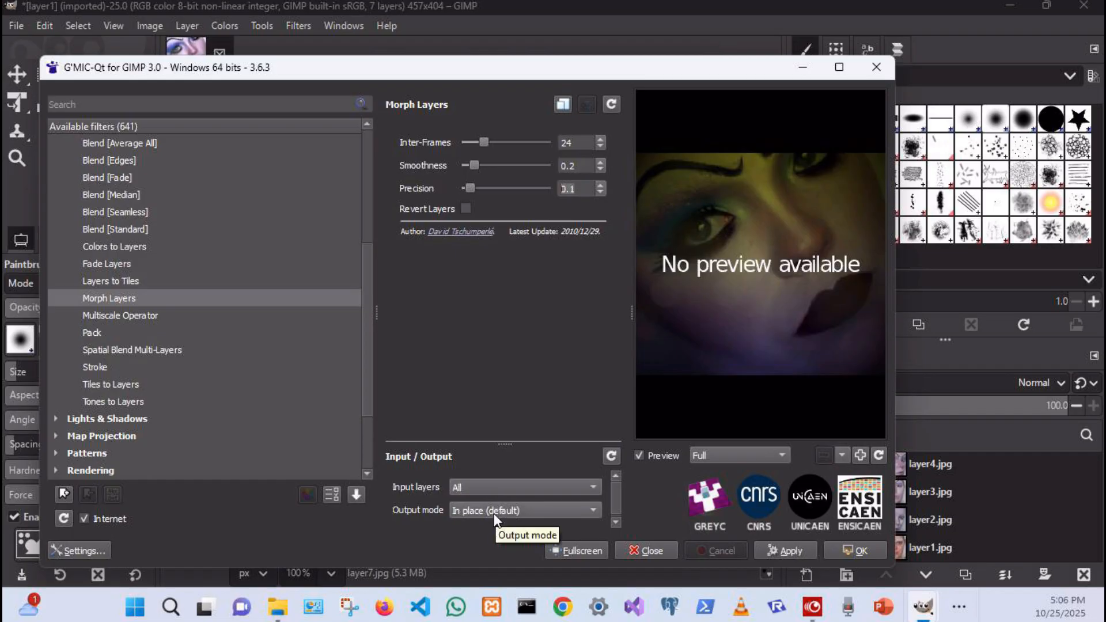
Set the Morph Layers output mode to New image and run the filter on all layers.
click(580, 512)
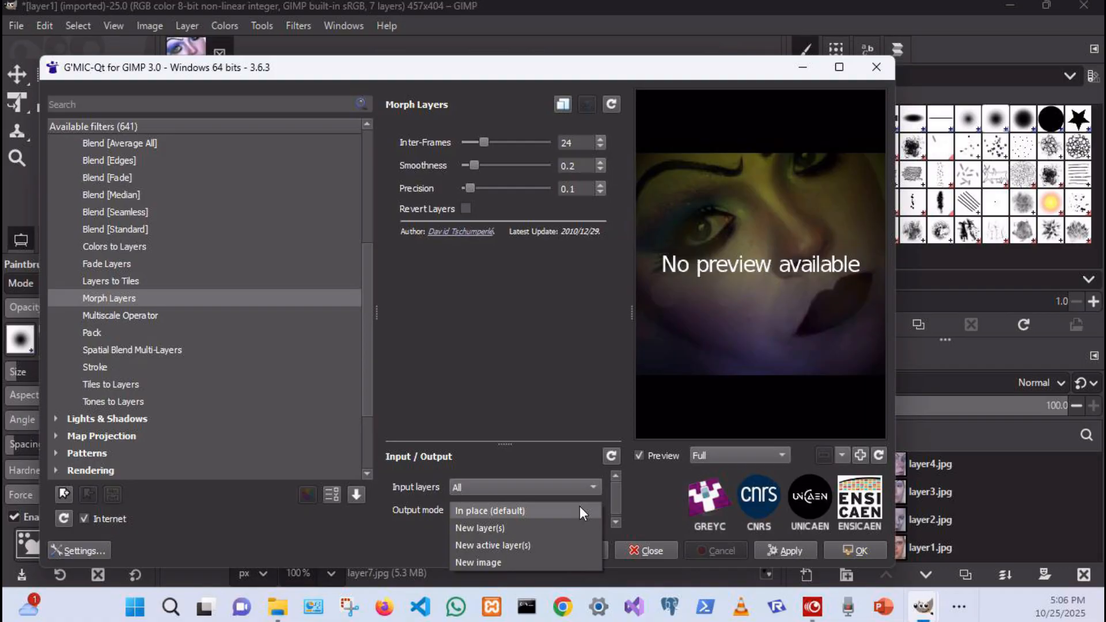
click(540, 559)
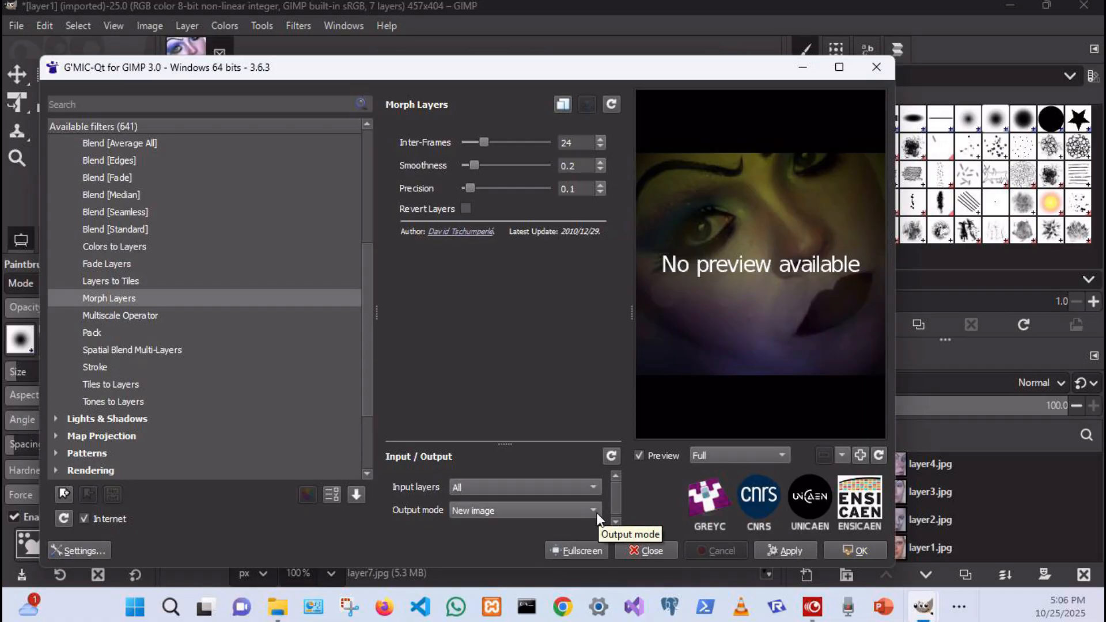
click(862, 554)
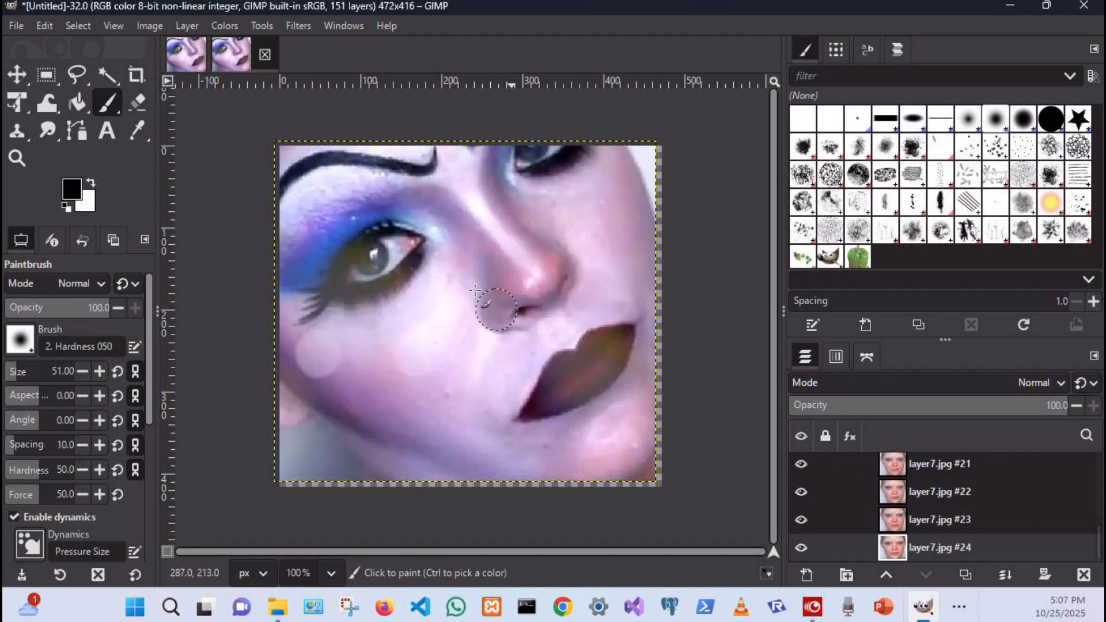
Open the animation playback preview for the morphed image and play the frames.
click(293, 25)
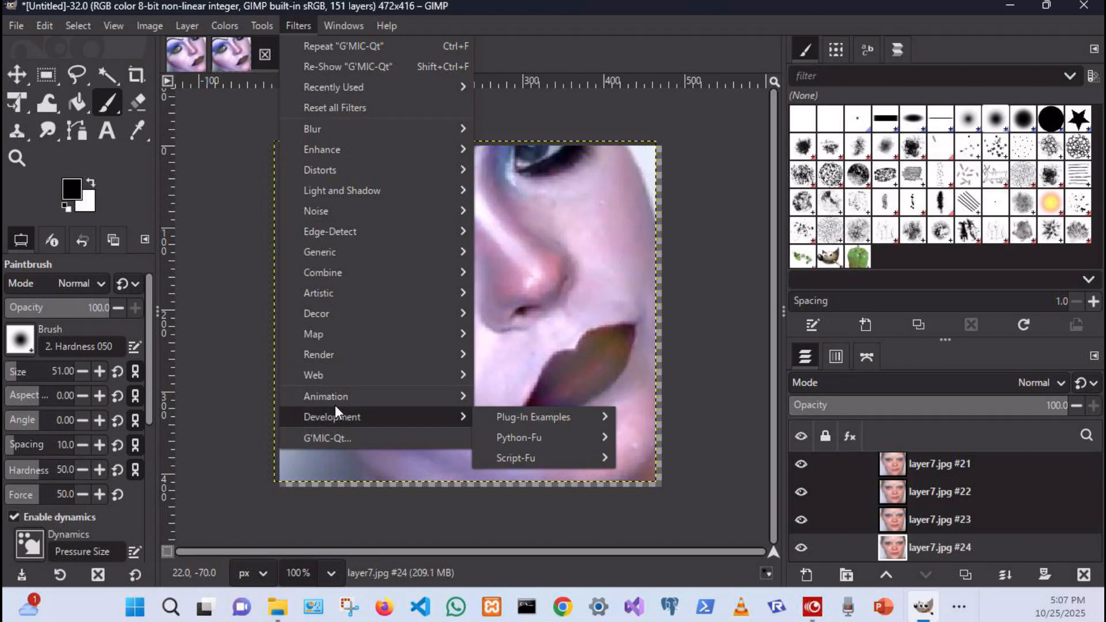
mouse_move(335, 402)
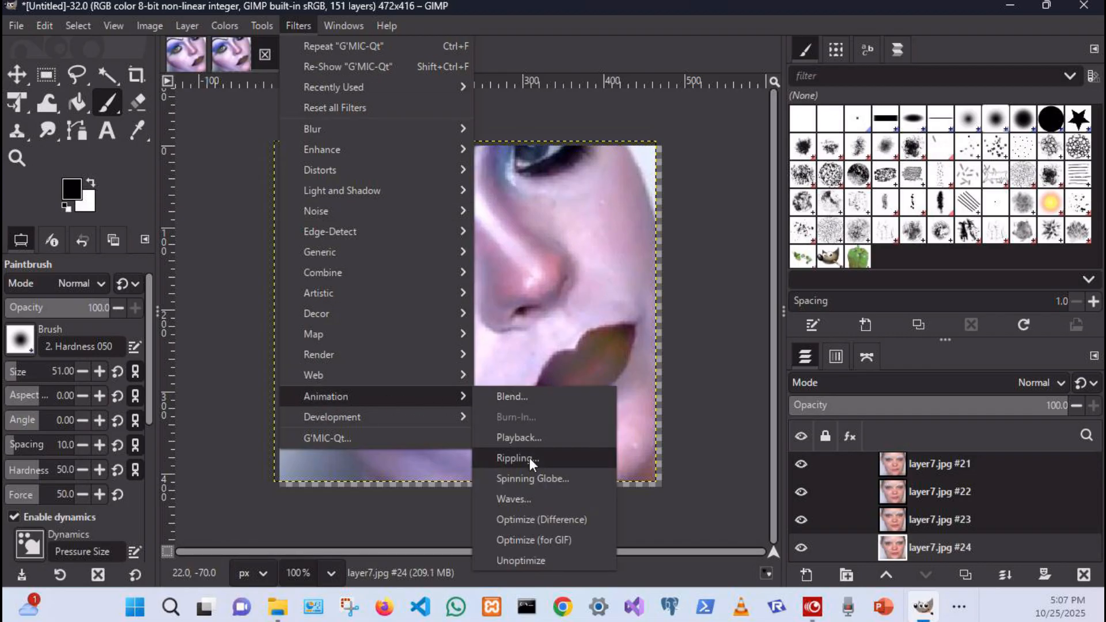
click(530, 439)
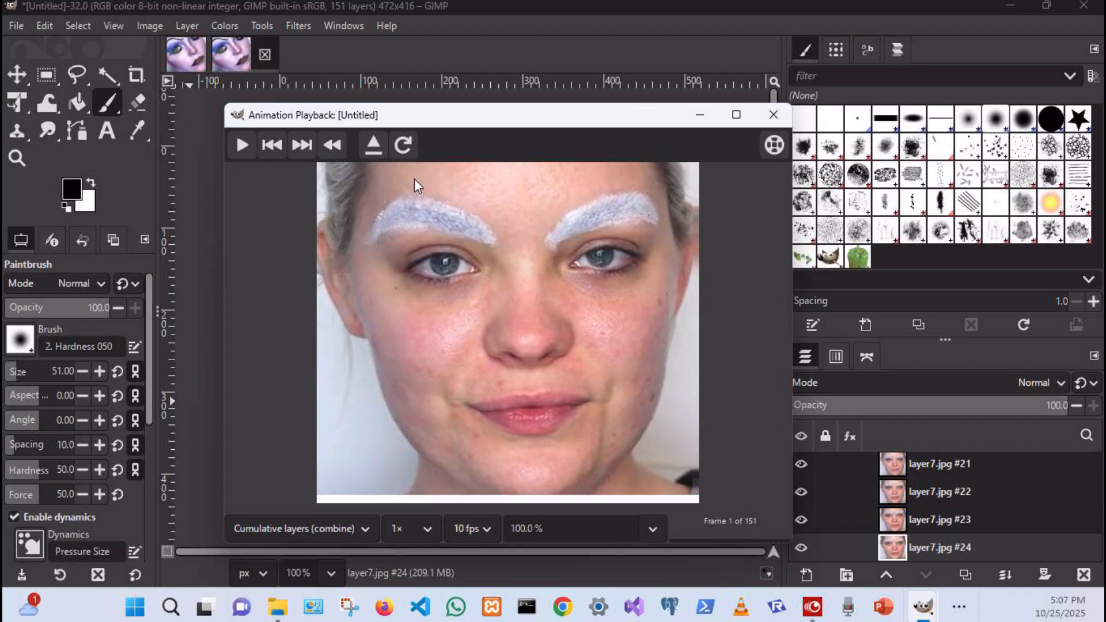
click(246, 148)
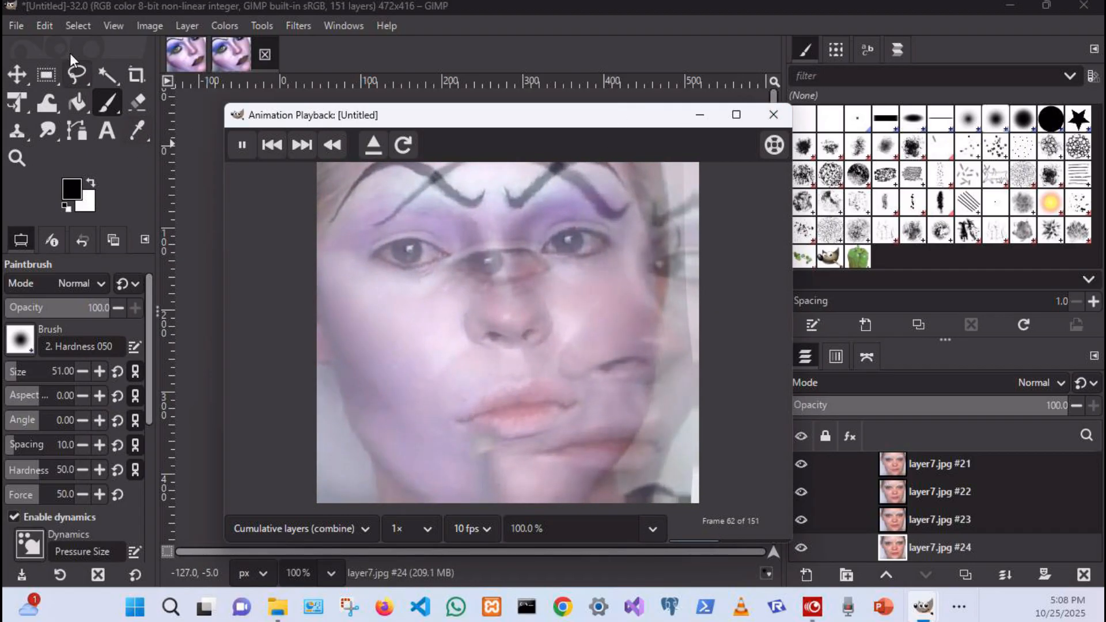
Start exporting the morphed image to the Downloads folder and name the file TITOMORPHLAYER.gif.
click(17, 26)
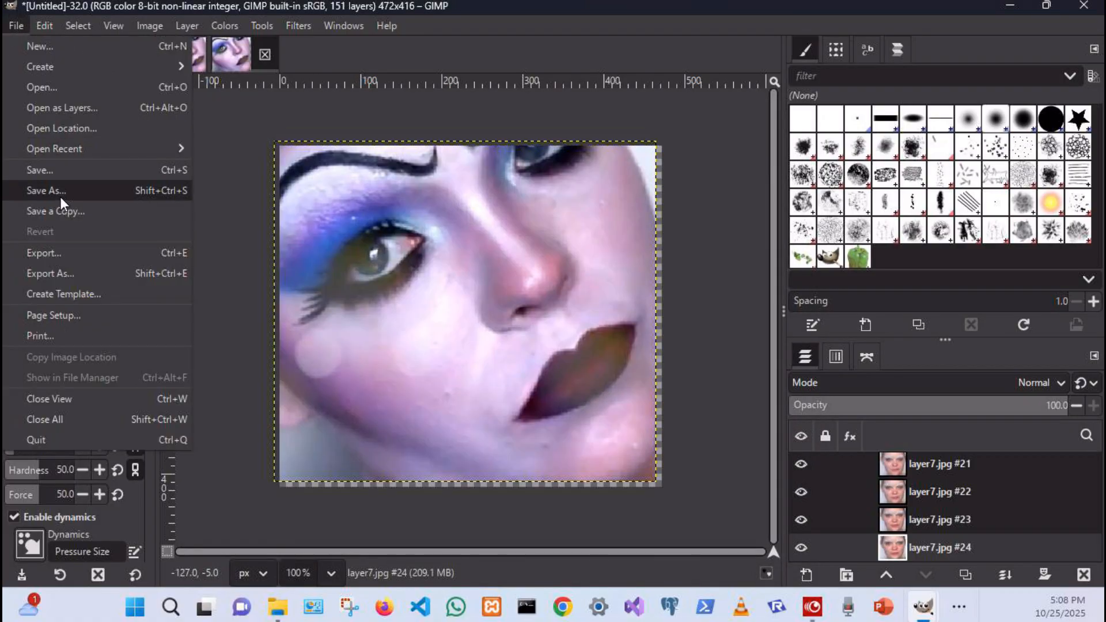
click(65, 258)
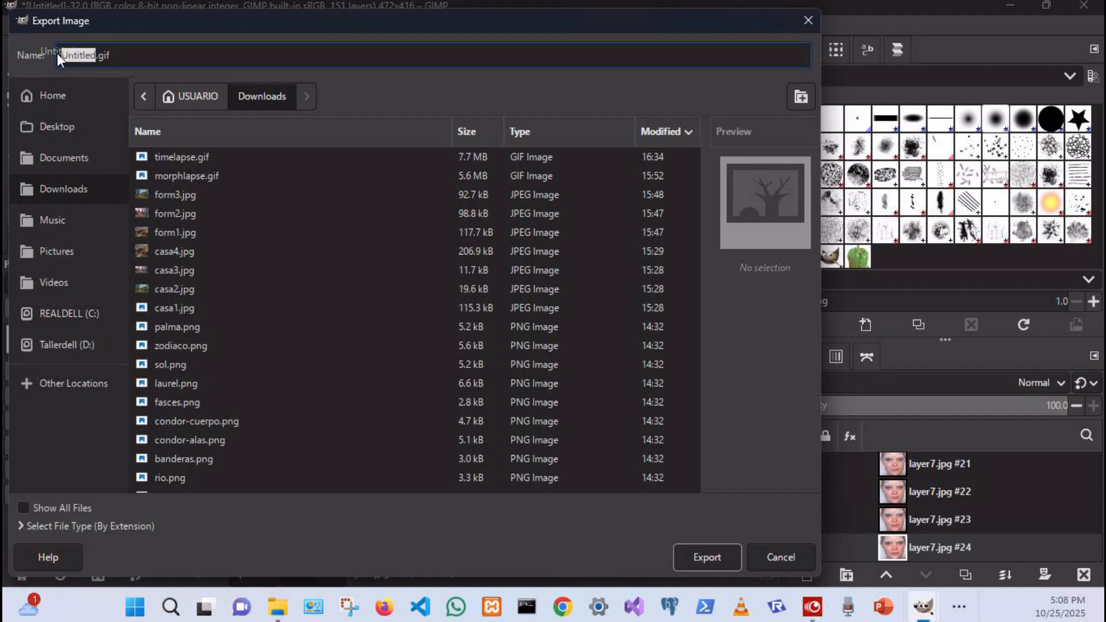
text(TITO)
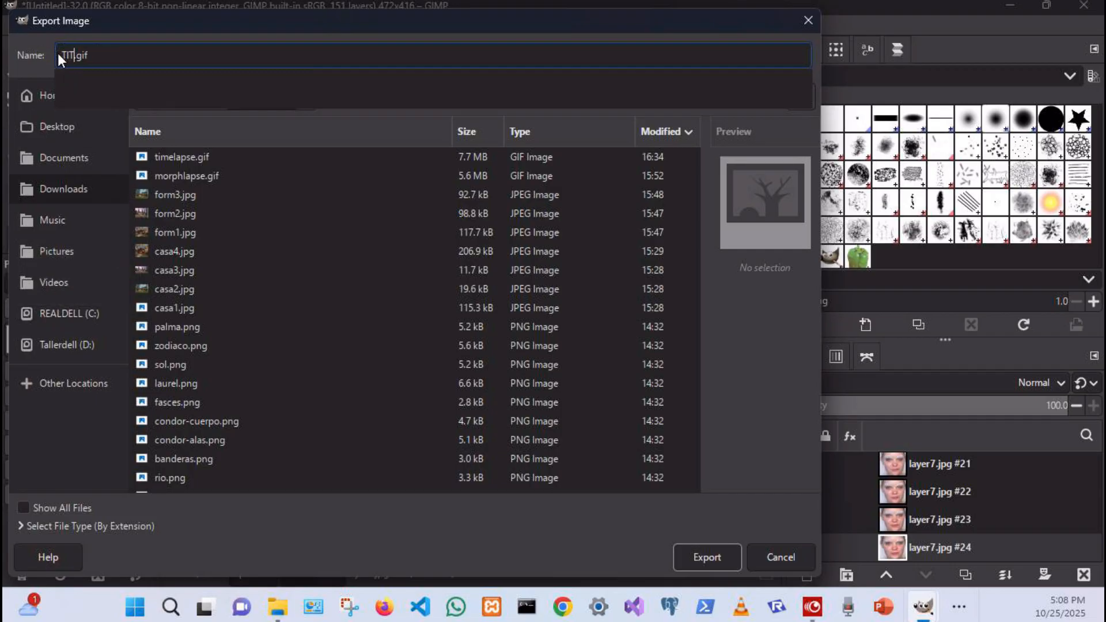
text(MORPH)
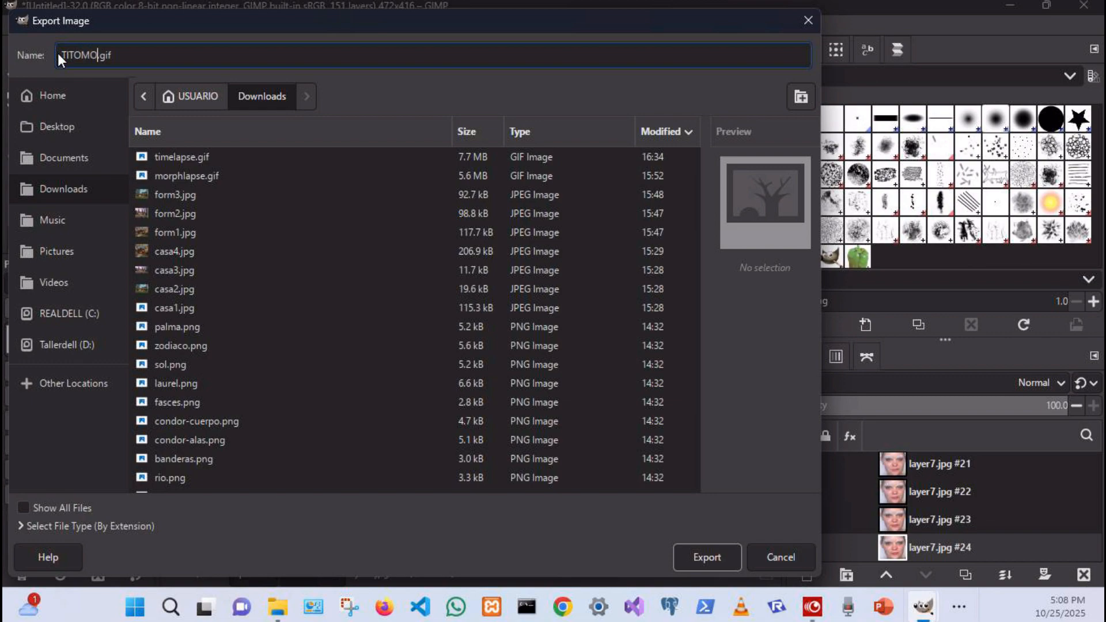
text(LAYER)
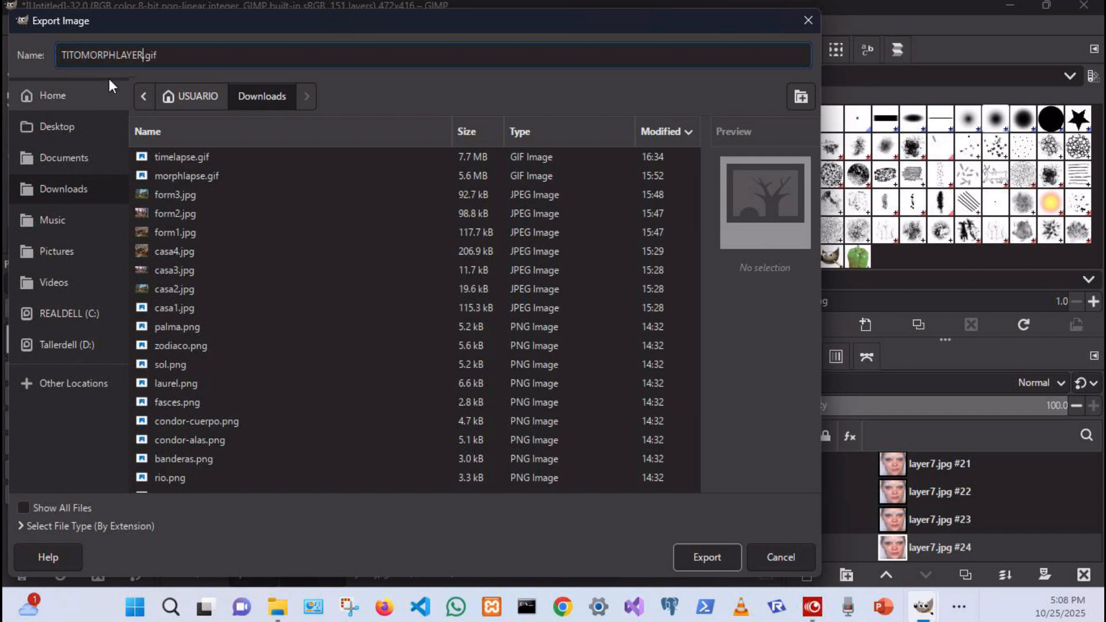
Choose GIF image as the file type and export it as an animation that loops forever, with a 10 ms frame delay.
click(19, 525)
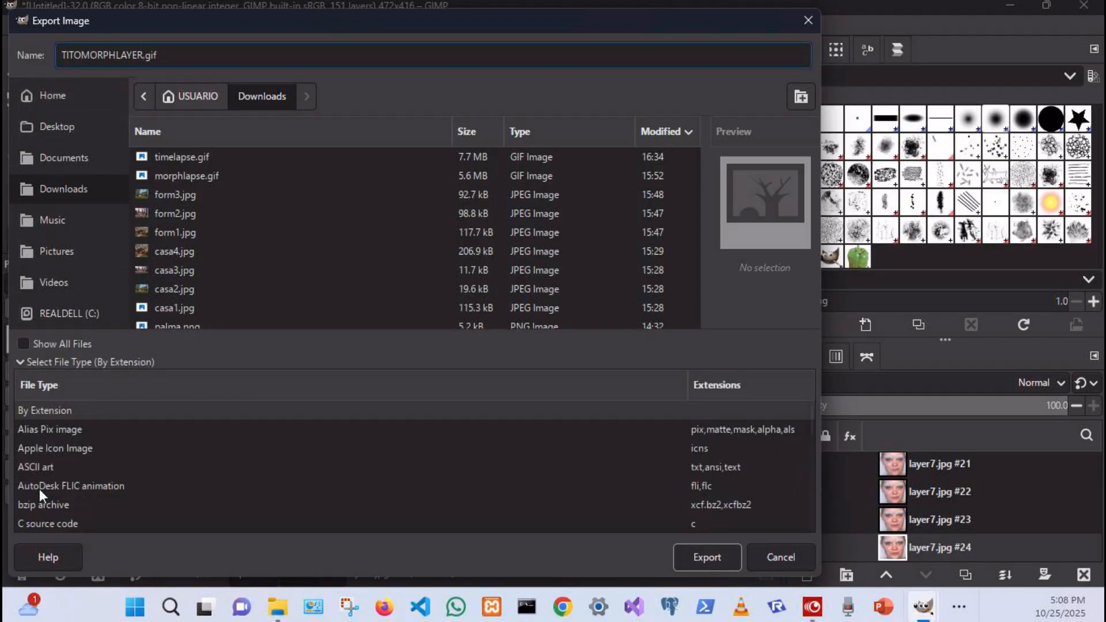
scroll(45, 480, down, 3)
scroll(45, 479, down, 4)
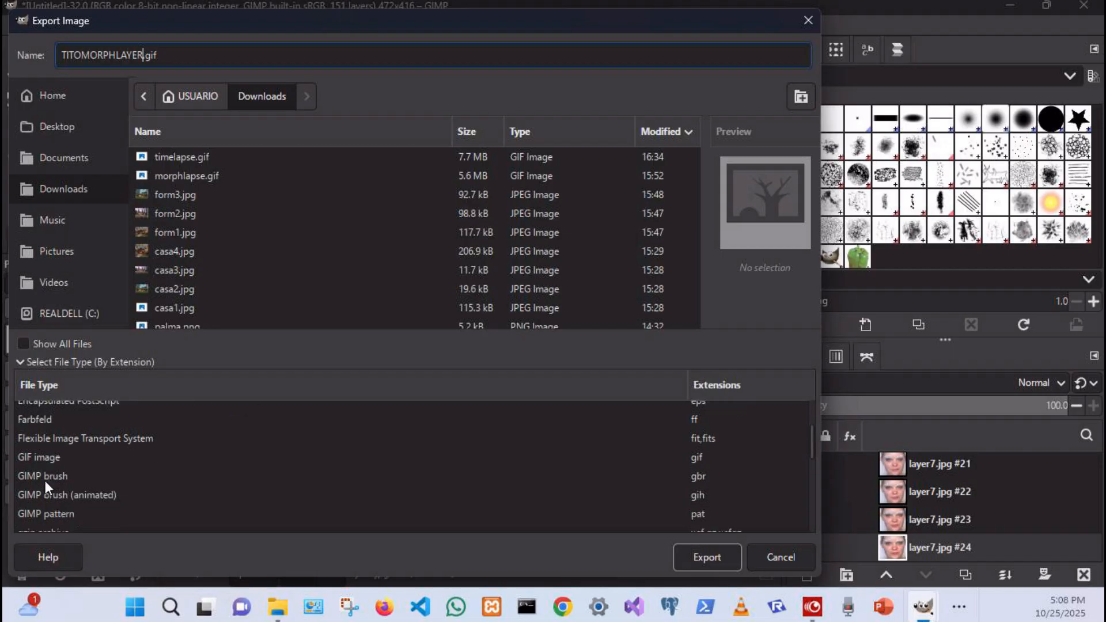
click(31, 456)
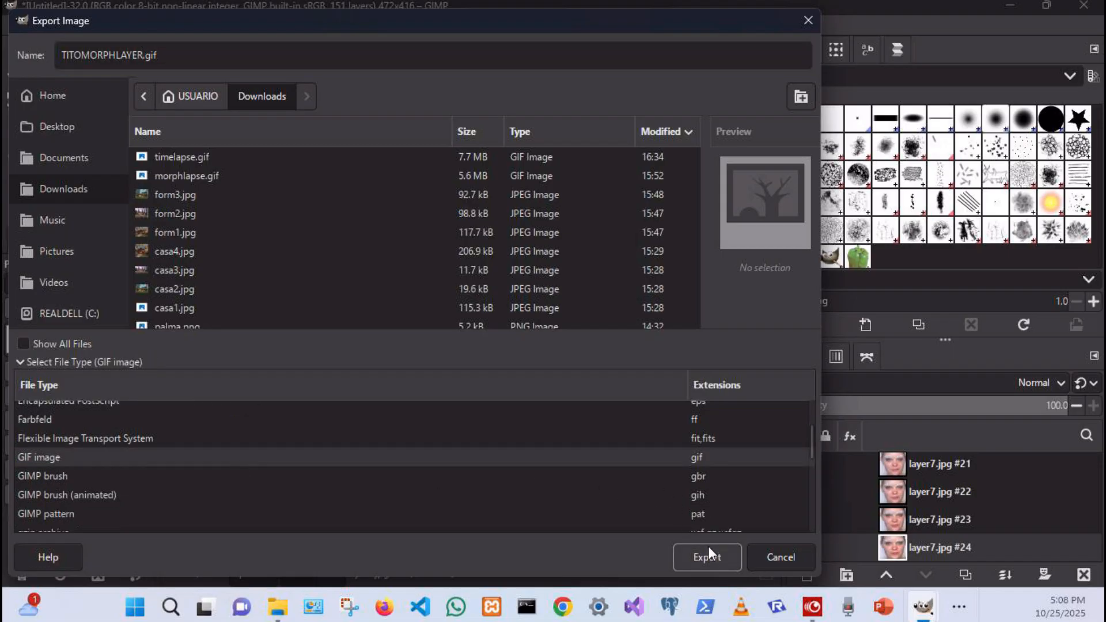
click(716, 562)
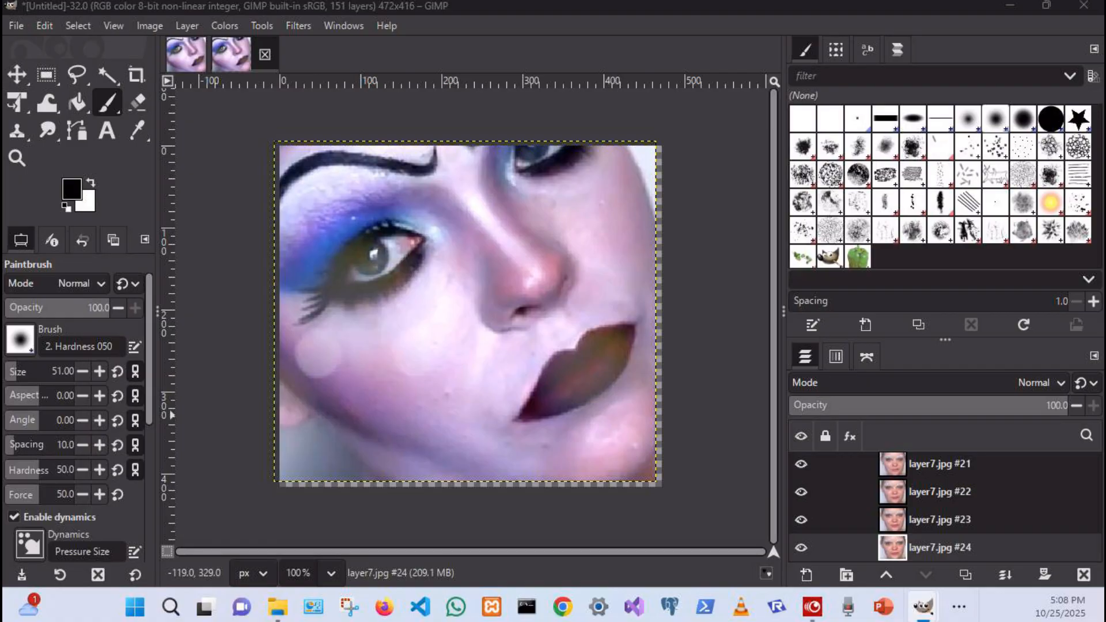
drag(3, 80, 566, 118)
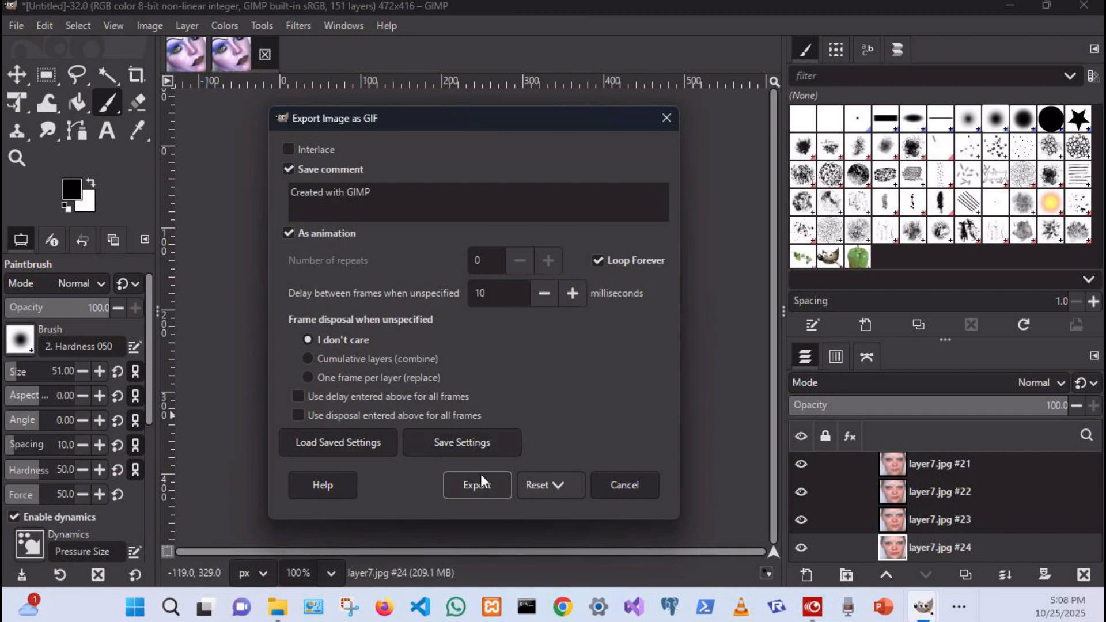
click(488, 488)
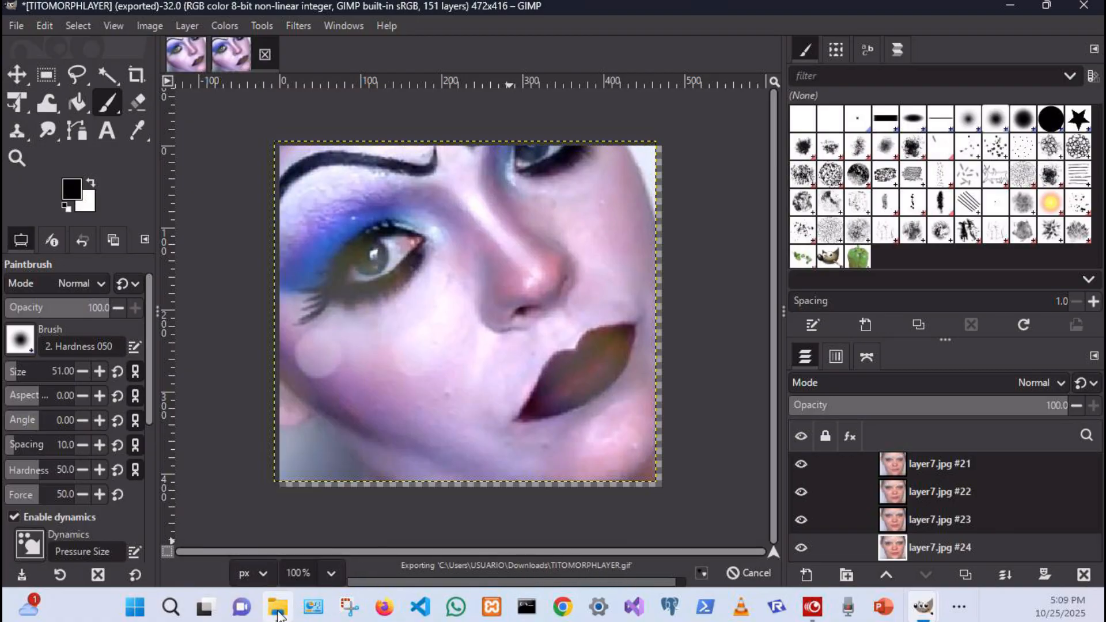
Switch to File Explorer and open the exported TITOMORPHLAYER GIF from the Downloads folder to view it.
click(278, 606)
scroll(87, 177, up, 3)
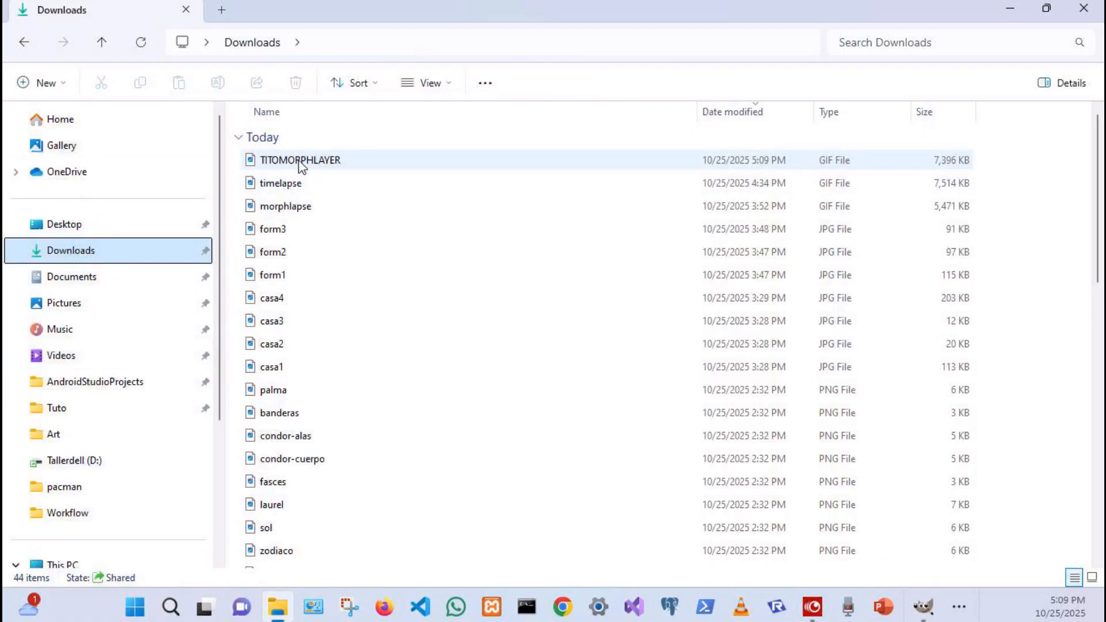
click(299, 160)
double_click(298, 160)
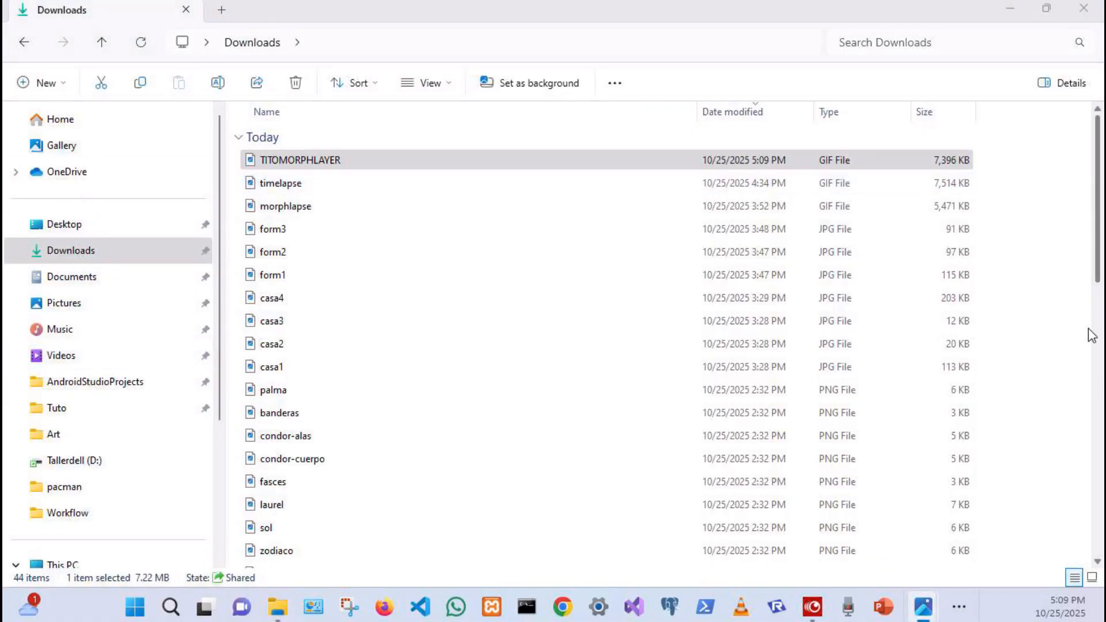